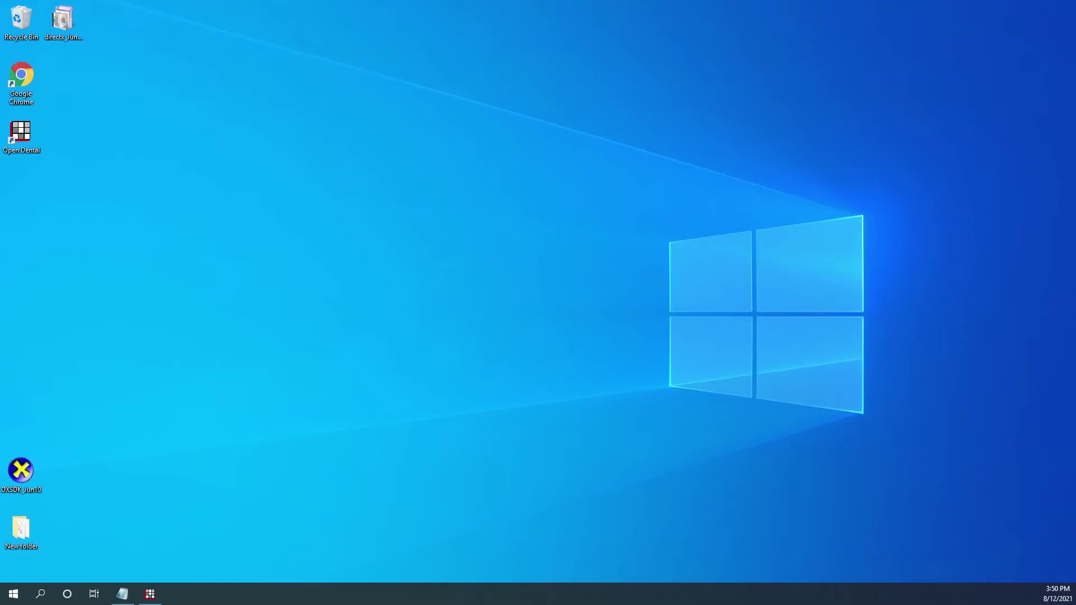
# Step: Run Open Dental as administrator and check the database server name in its About information
pyautogui.rightClick(18, 139)
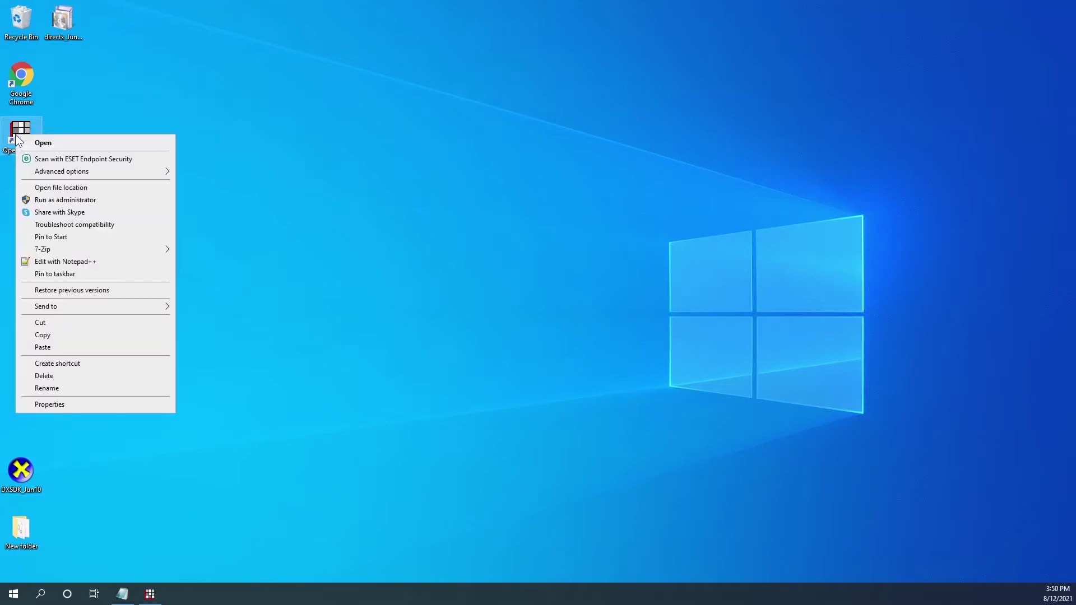
pyautogui.click(59, 200)
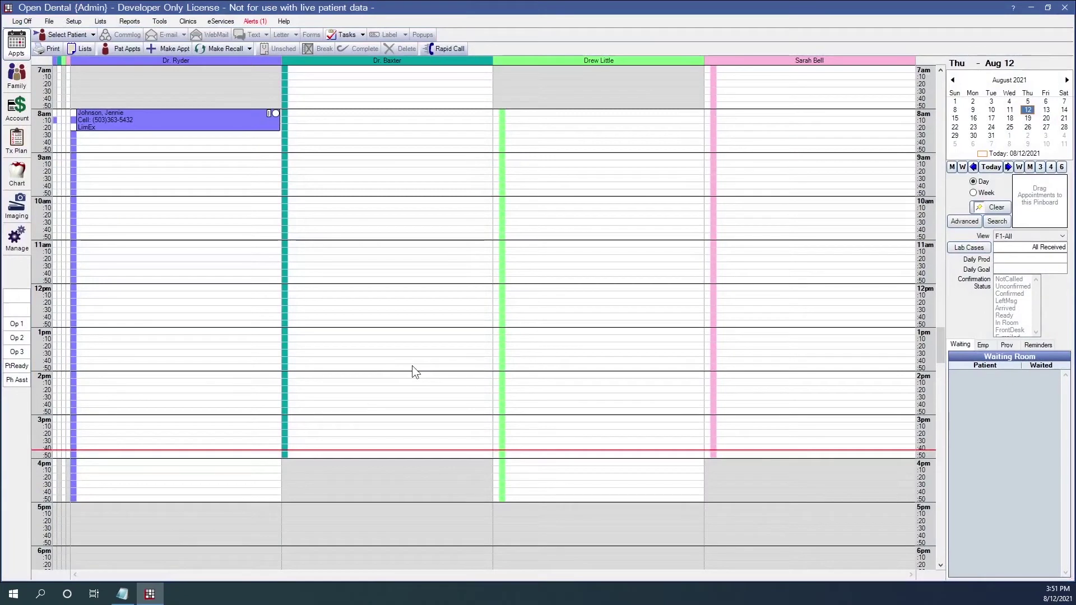
pyautogui.click(288, 21)
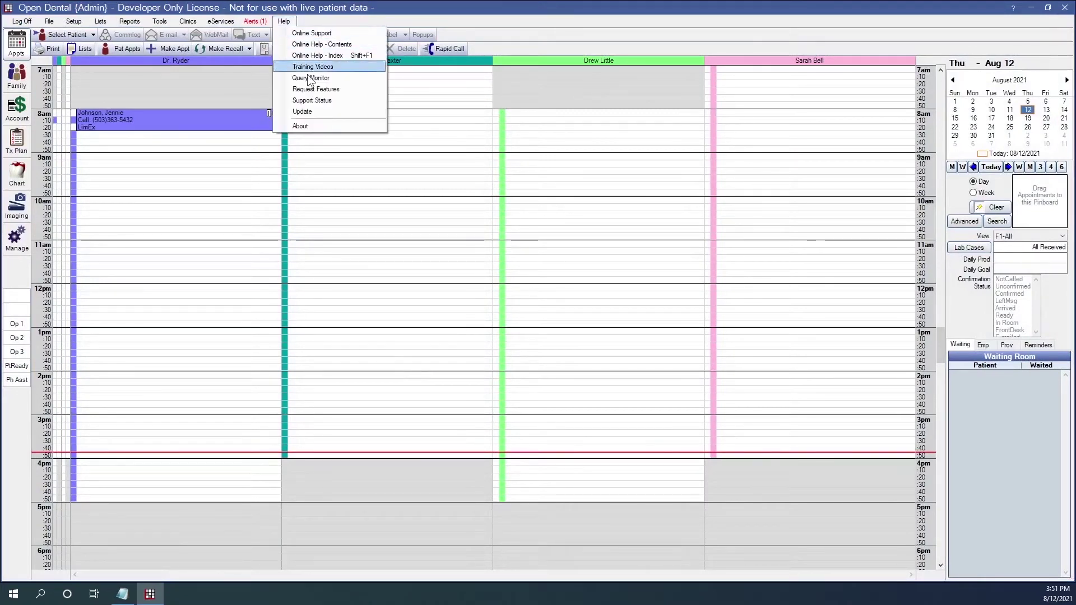
pyautogui.click(320, 125)
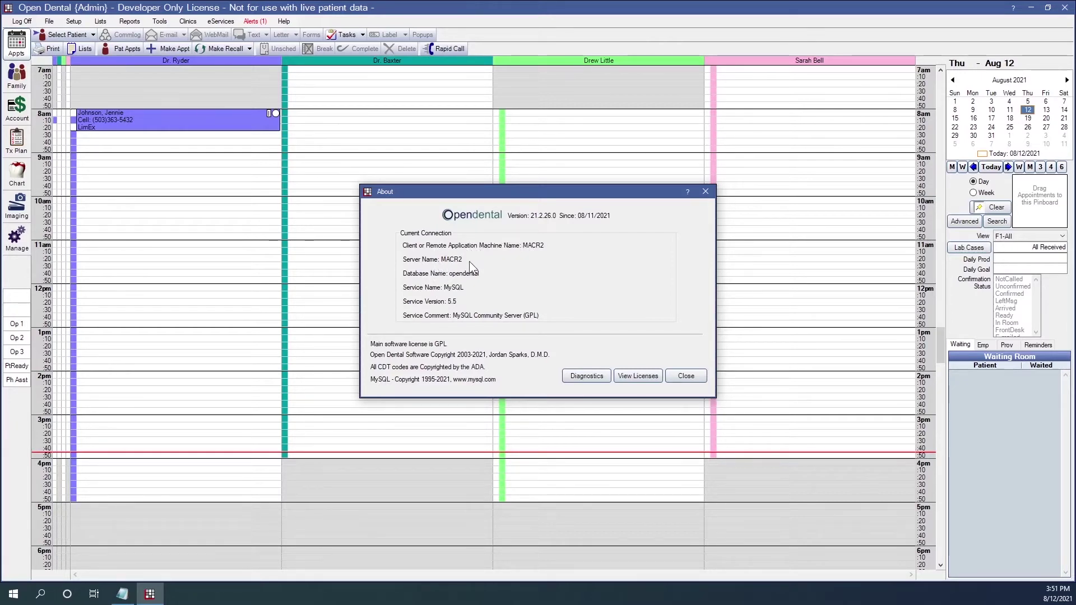
pyautogui.click(685, 376)
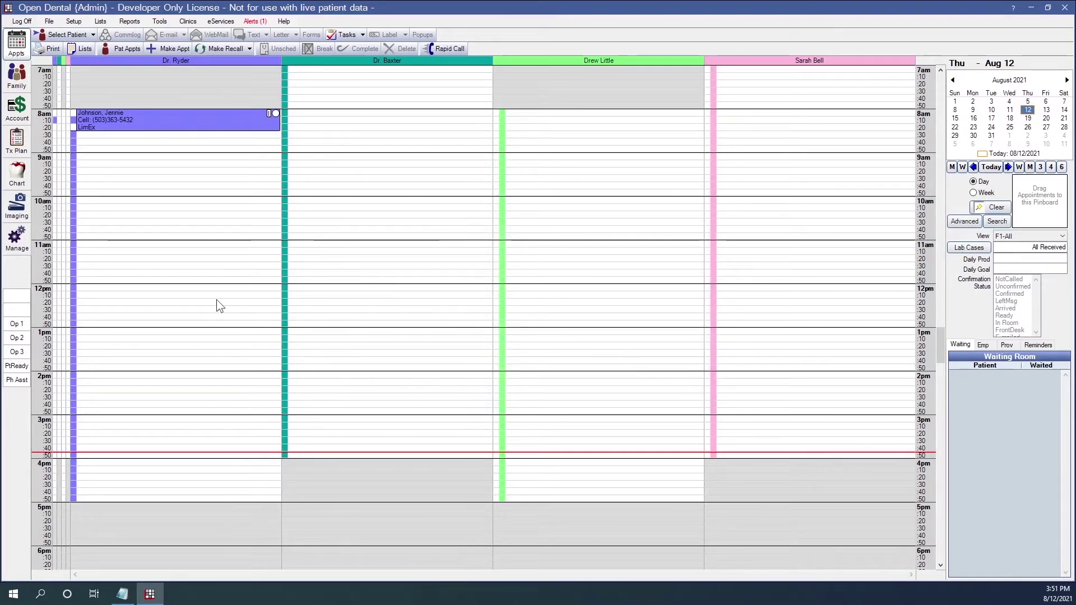
# Step: Open the Backup tool in the Manage module and review the database source and backup destination paths
pyautogui.click(17, 240)
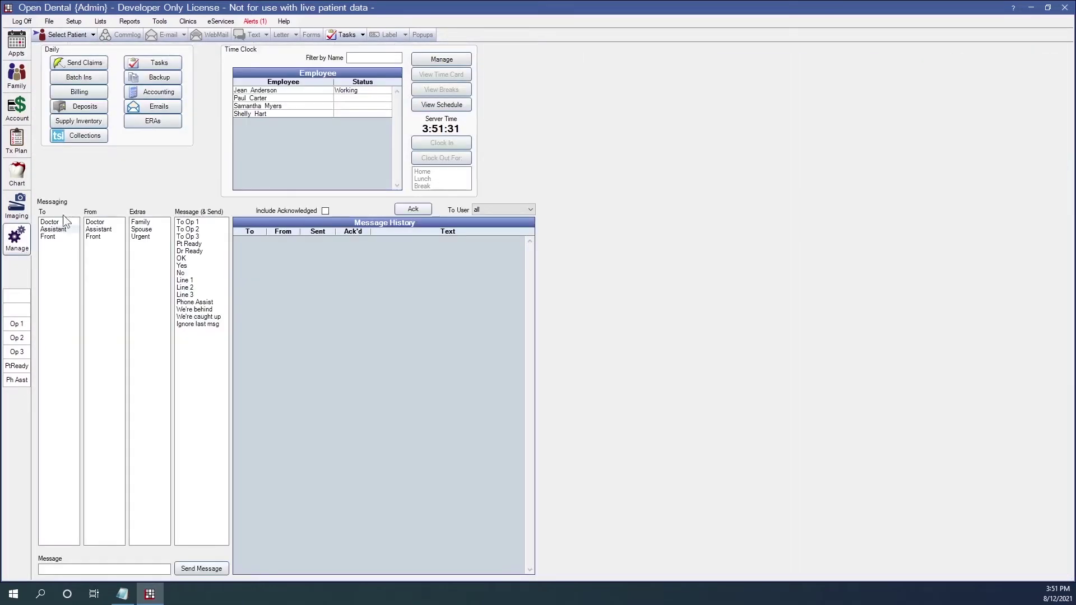
pyautogui.click(157, 80)
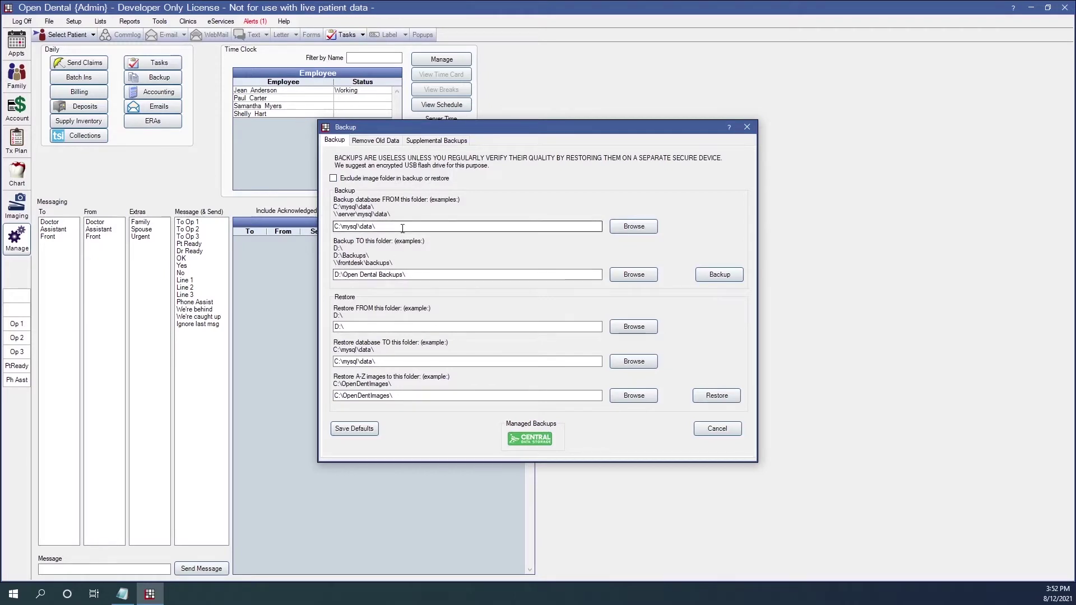
pyautogui.moveTo(402, 227); pyautogui.dragTo(296, 229)
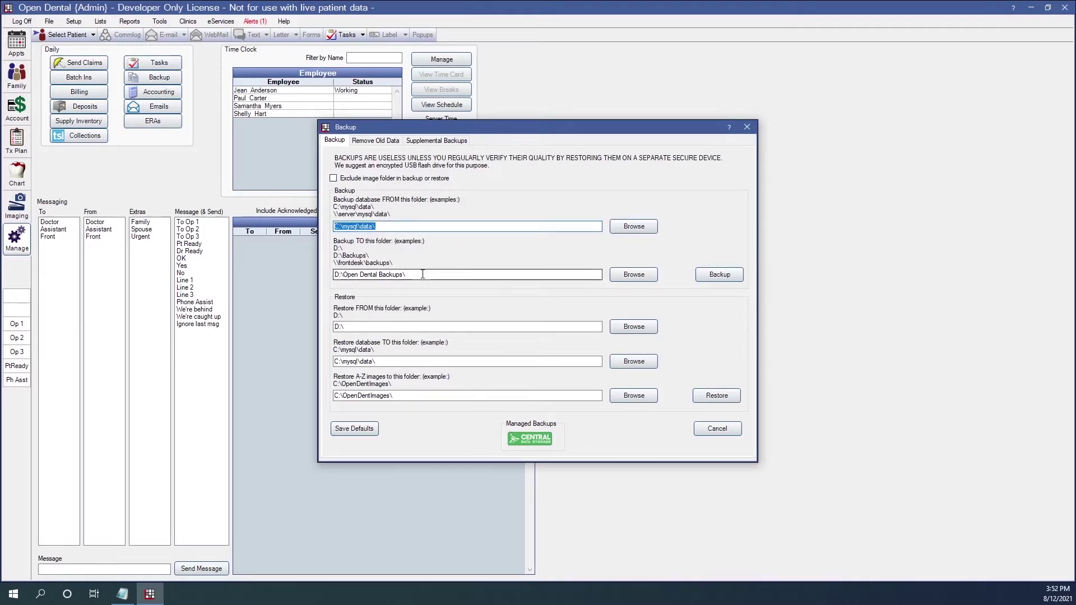
pyautogui.moveTo(423, 274); pyautogui.dragTo(210, 287)
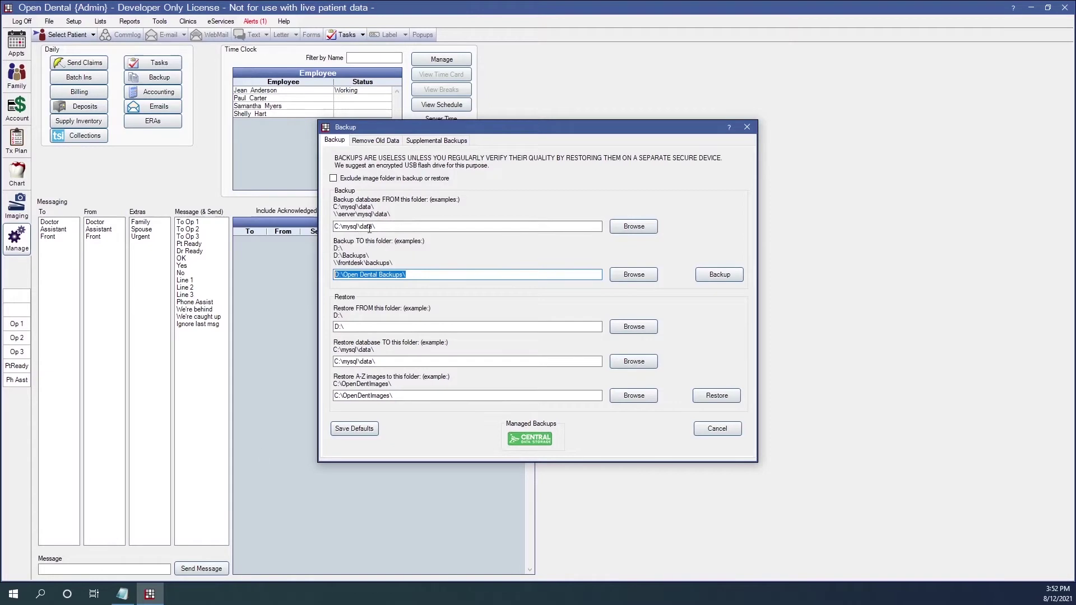
# Step: Switch to File Explorer and examine the contents of the C:\mysql\data folder
pyautogui.press('super+e')
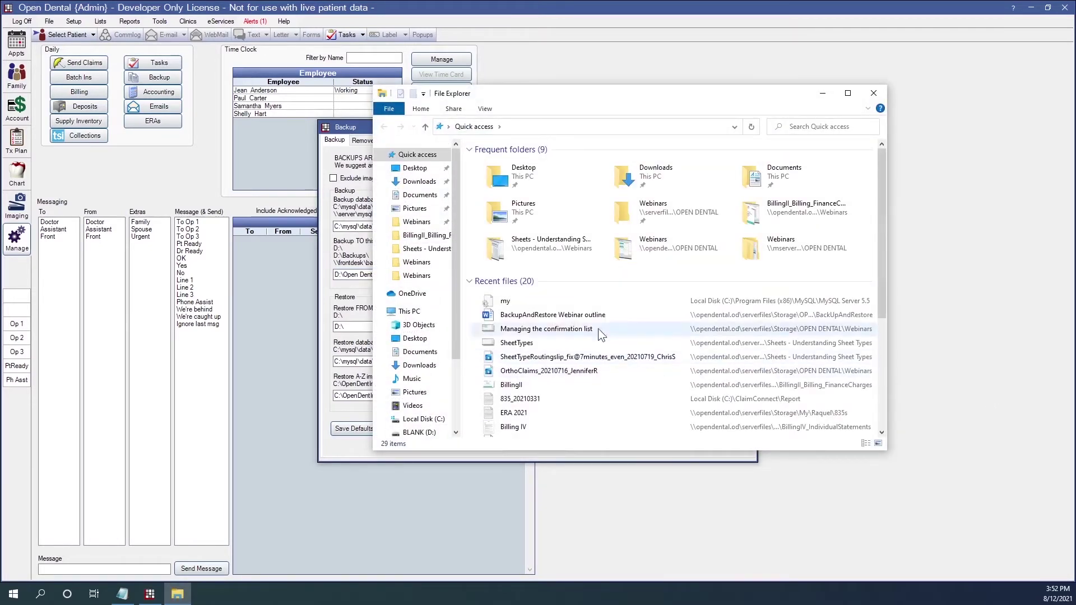
pyautogui.click(406, 314)
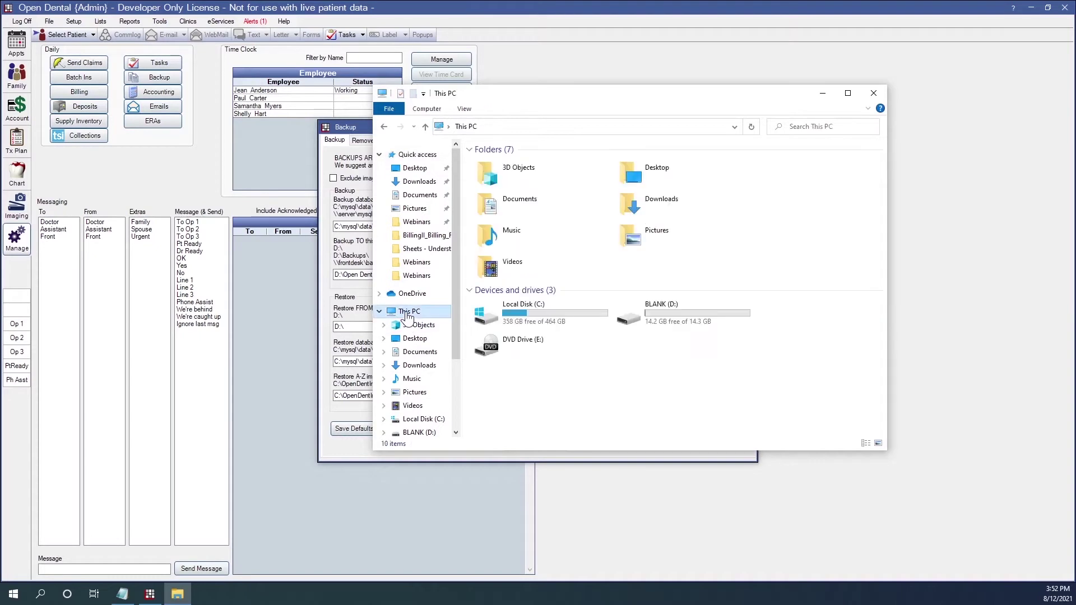
pyautogui.doubleClick(562, 305)
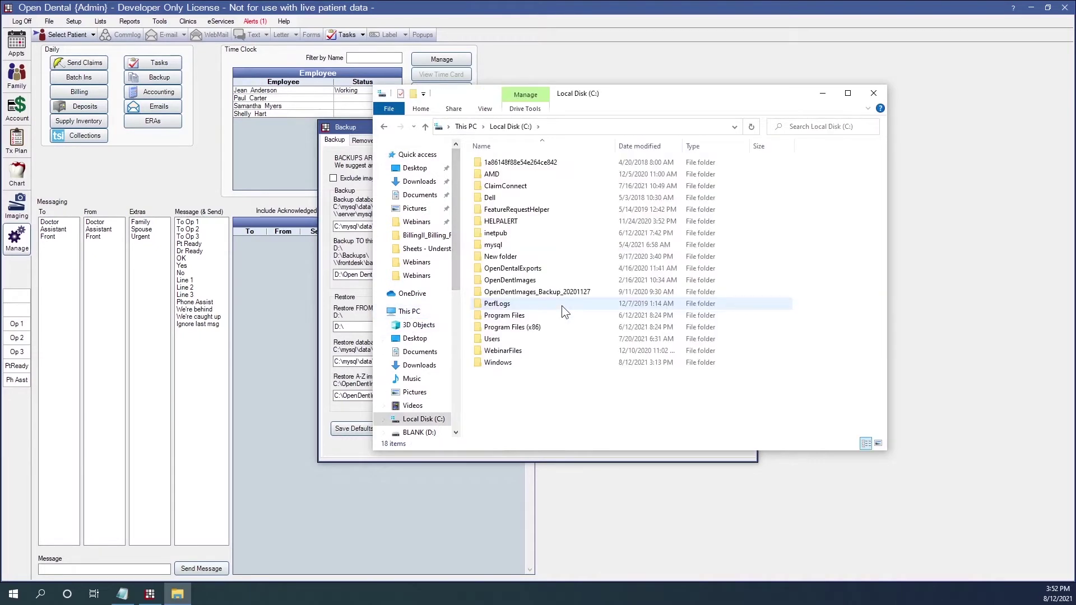
pyautogui.doubleClick(529, 244)
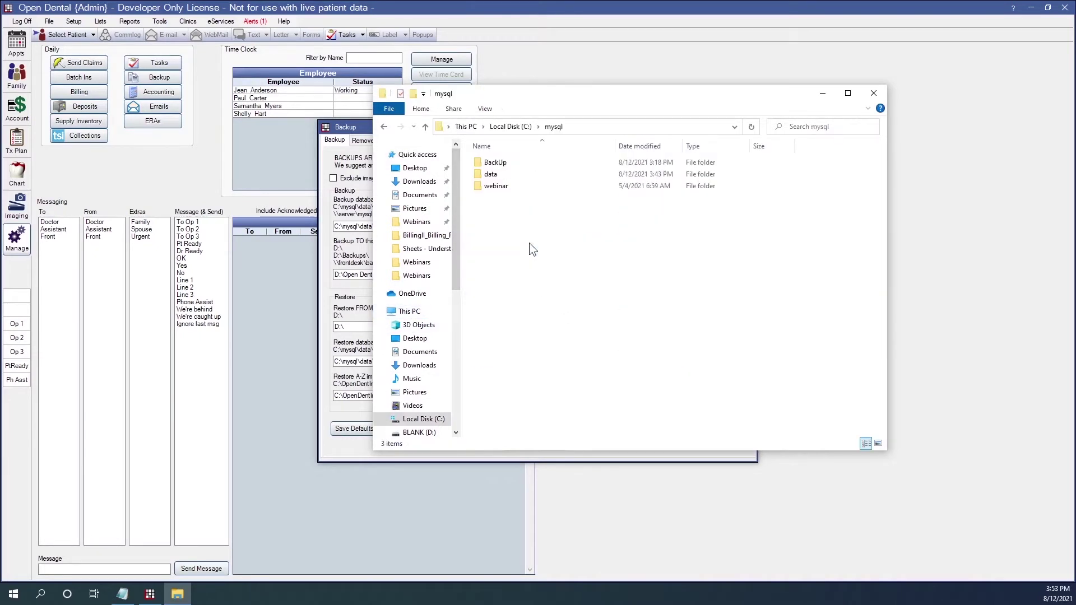
pyautogui.doubleClick(509, 176)
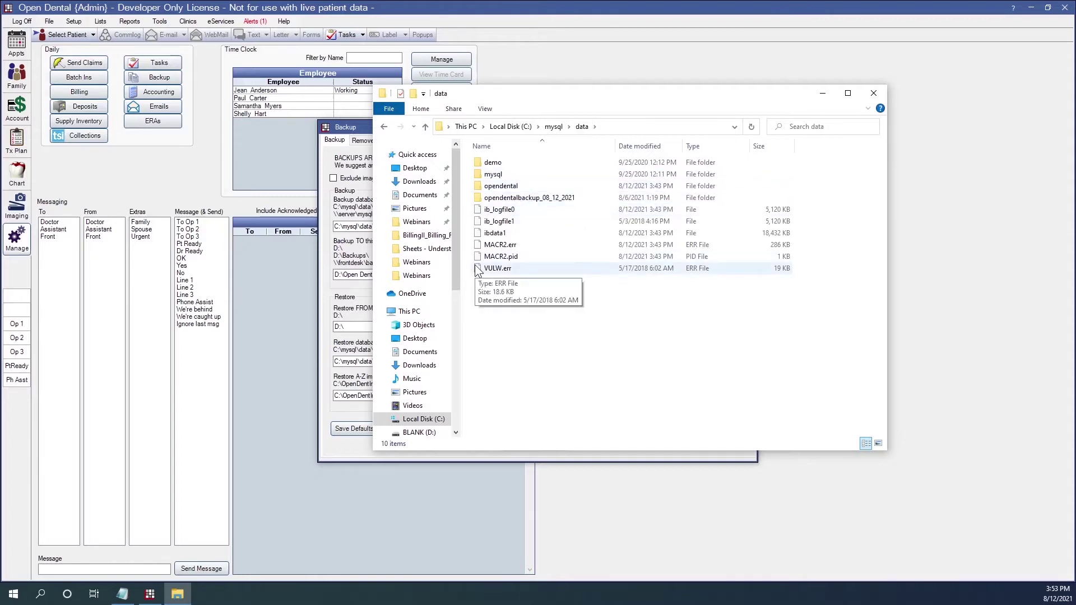
# Step: Open the my configuration file in C:\Program Files (x86)\MySQL\MySQL Server 5.5 for editing and check its datadir path
pyautogui.click(423, 318)
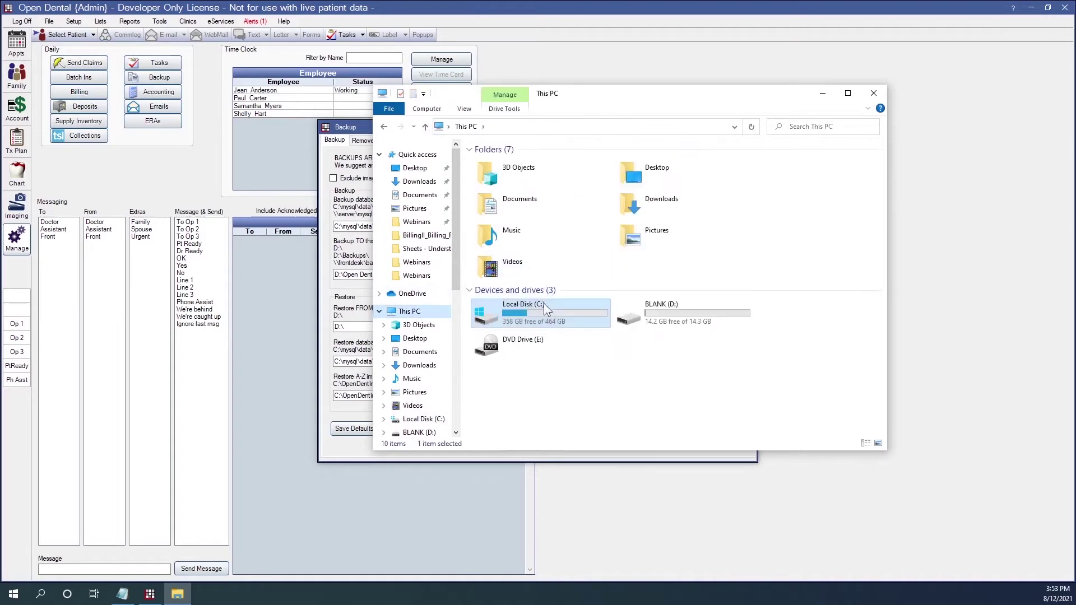
pyautogui.doubleClick(544, 304)
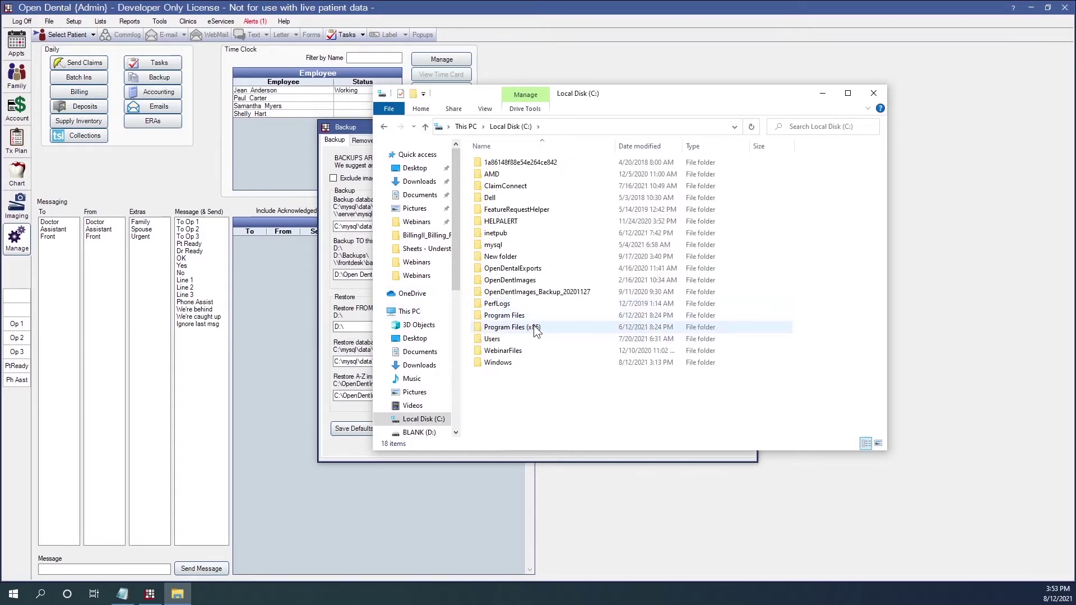
pyautogui.doubleClick(534, 328)
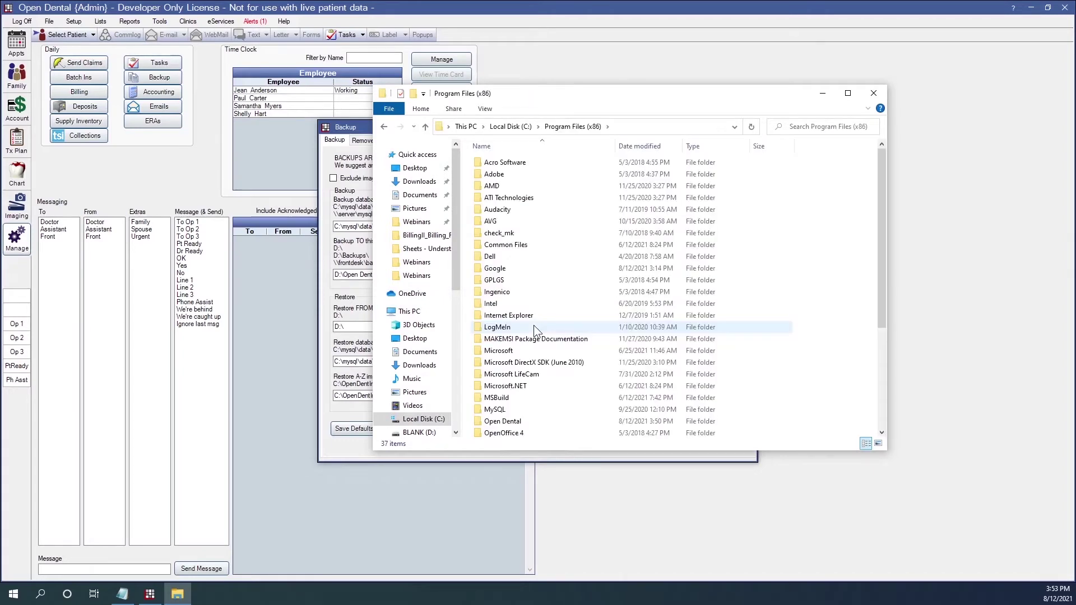
pyautogui.doubleClick(523, 409)
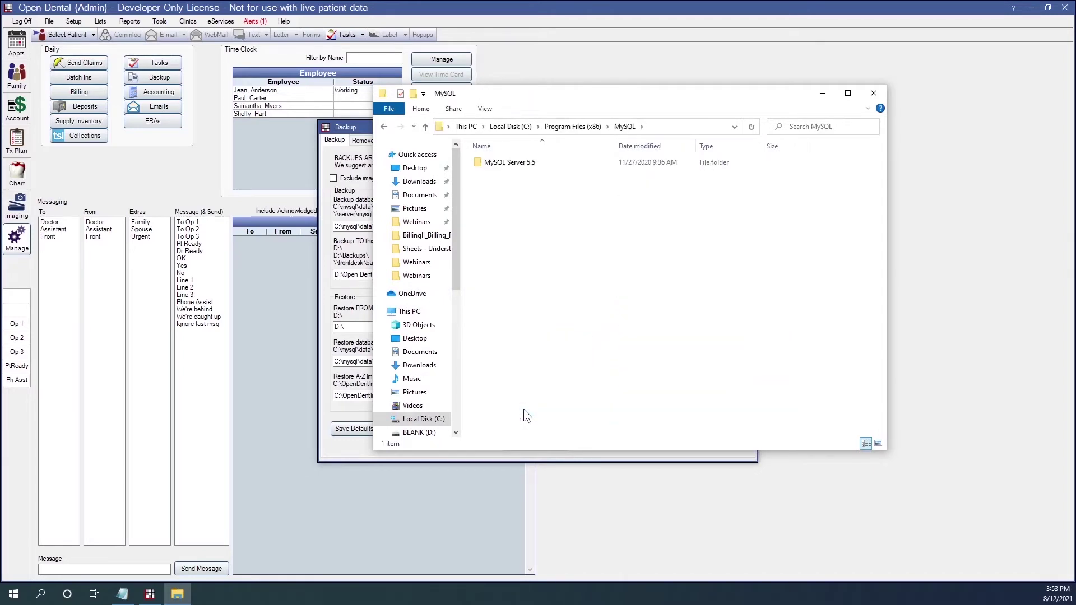
pyautogui.doubleClick(502, 164)
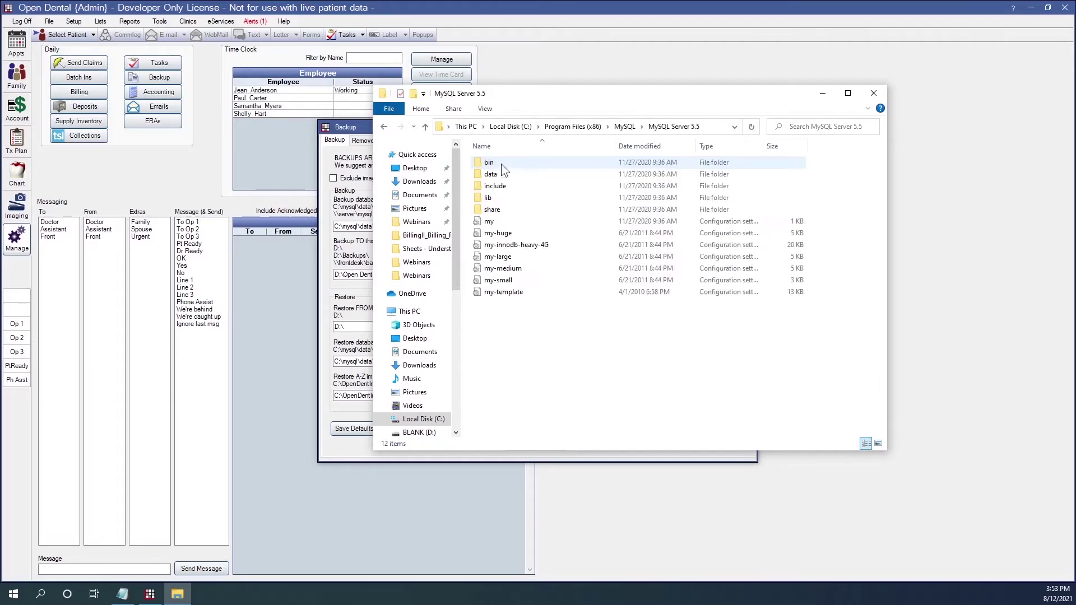
pyautogui.rightClick(503, 224)
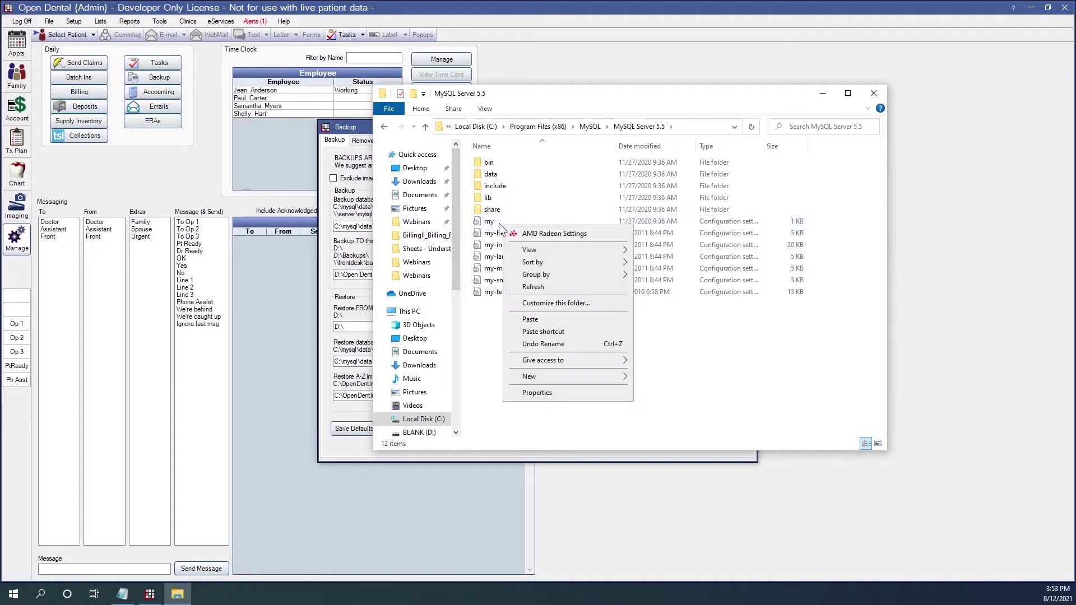
pyautogui.click(496, 223)
pyautogui.rightClick(497, 223)
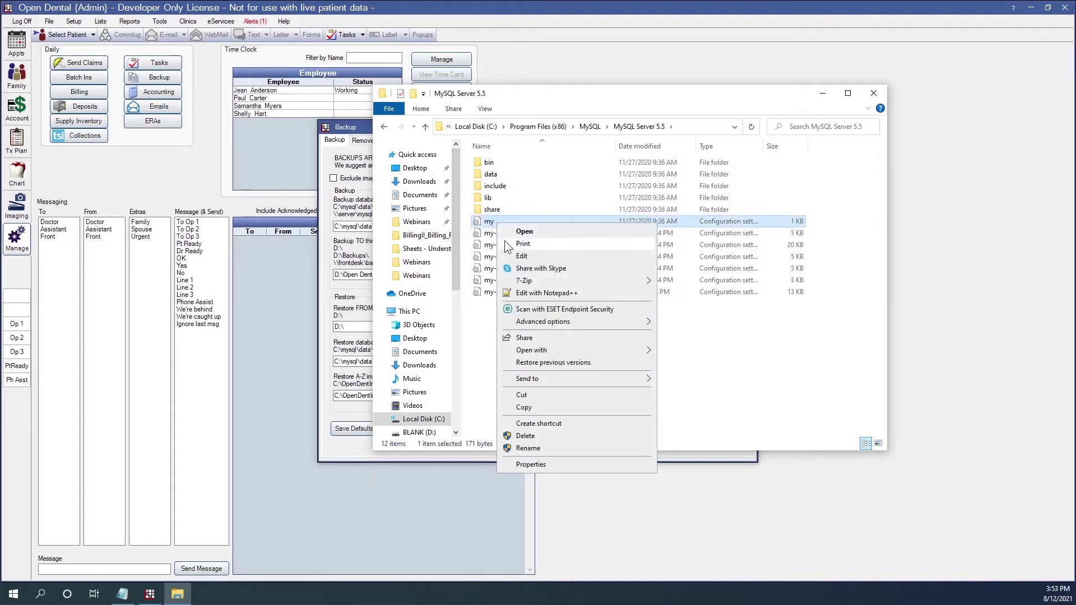
pyautogui.click(520, 258)
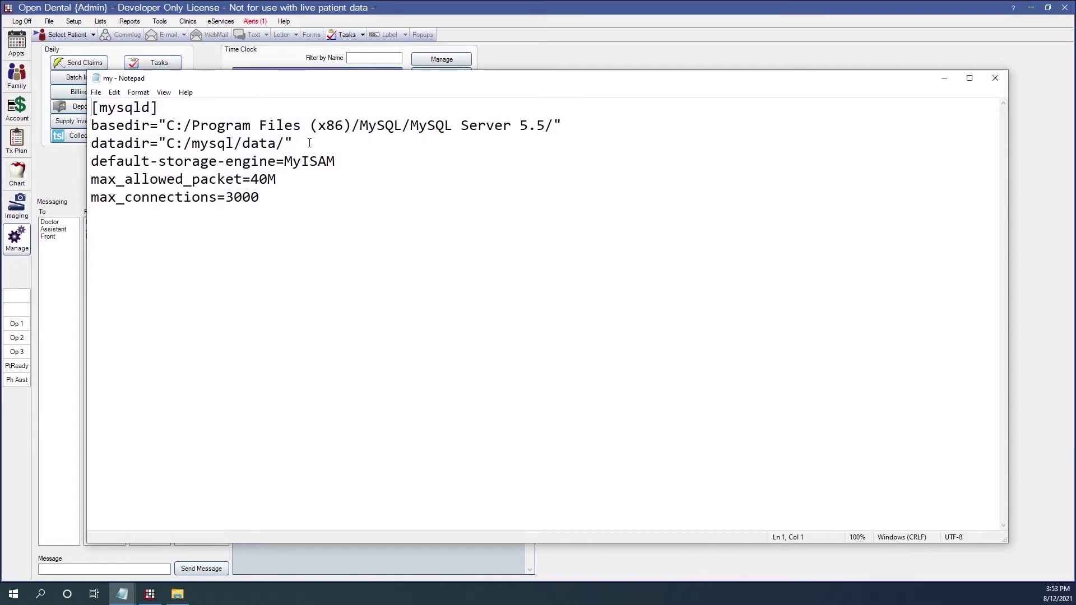
pyautogui.moveTo(309, 144); pyautogui.dragTo(99, 144)
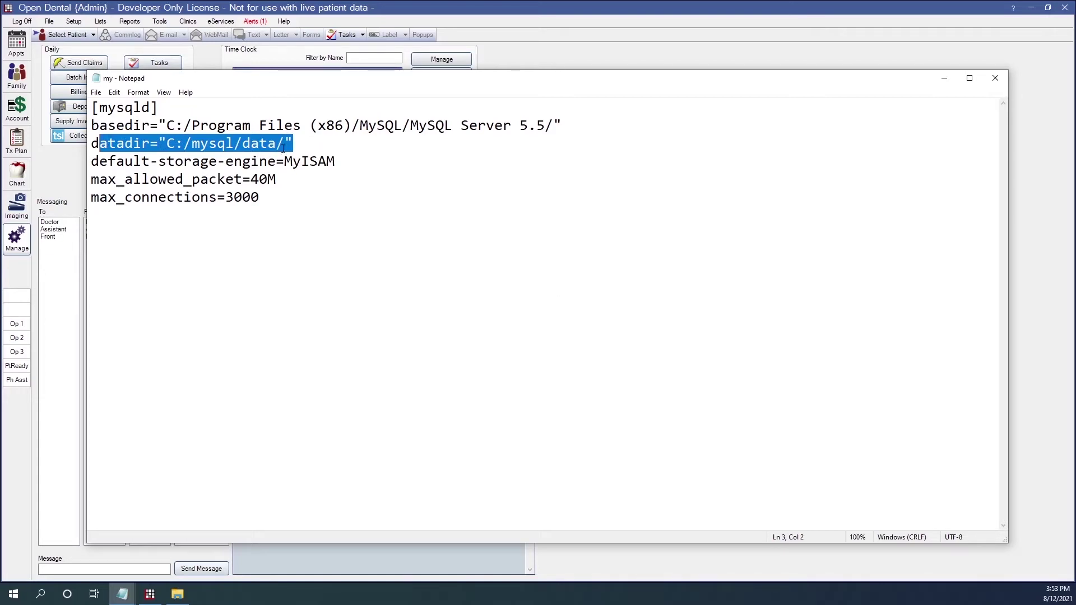
pyautogui.click(945, 81)
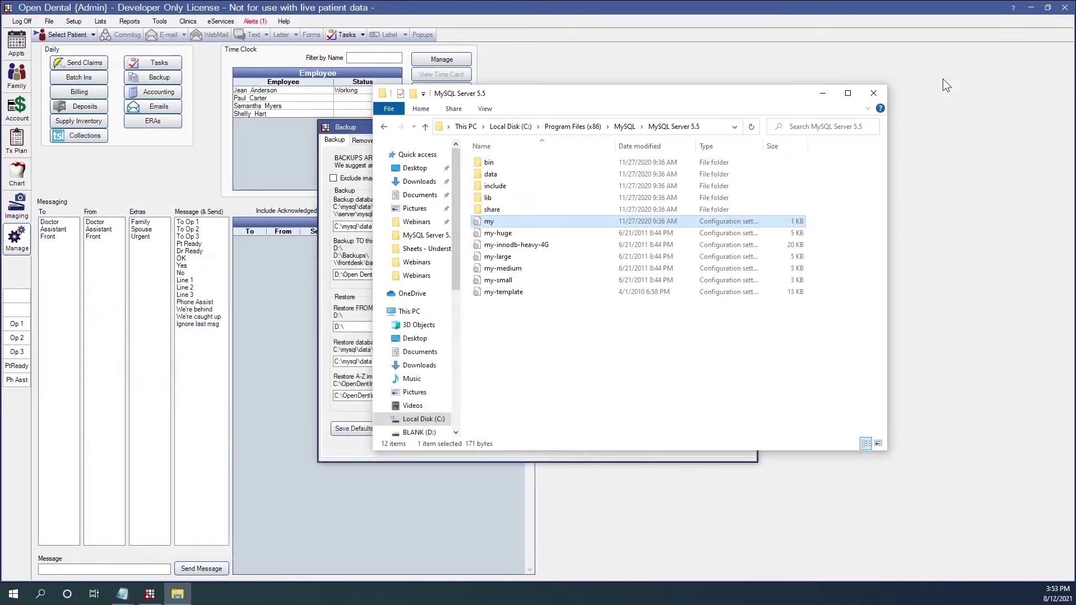
# Step: Return to Open Dental's Backup window and choose the Open Dental Backups folder on drive D as the backup destination
pyautogui.click(347, 127)
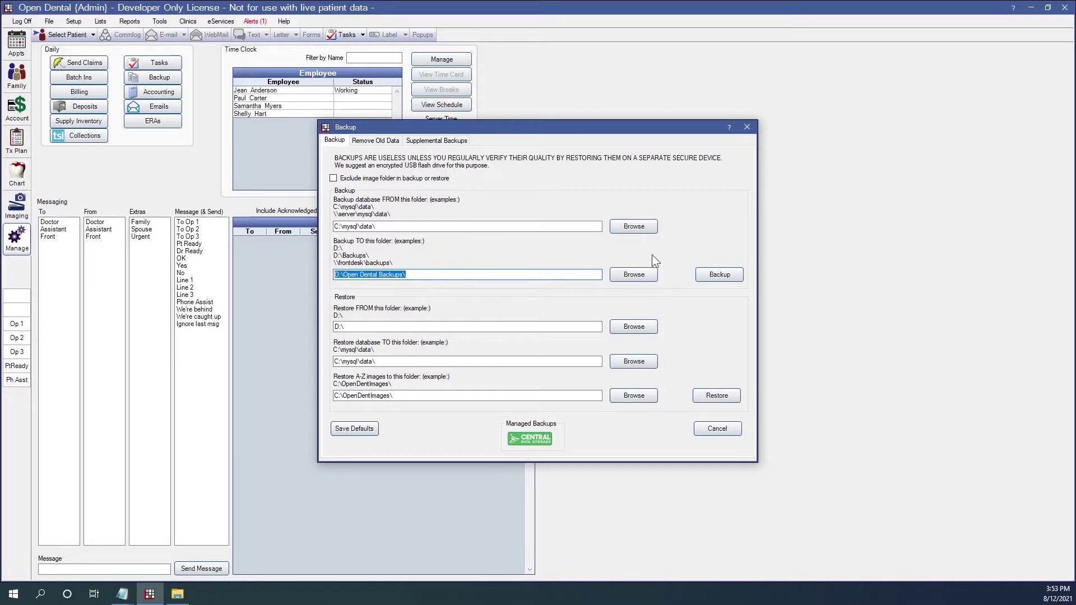
pyautogui.click(632, 275)
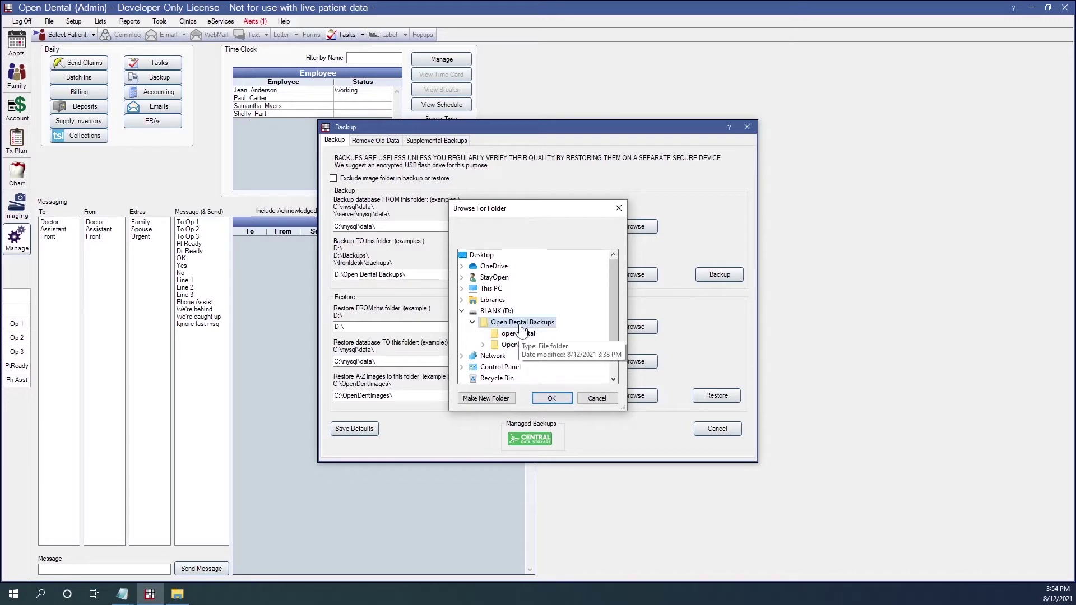
pyautogui.click(552, 398)
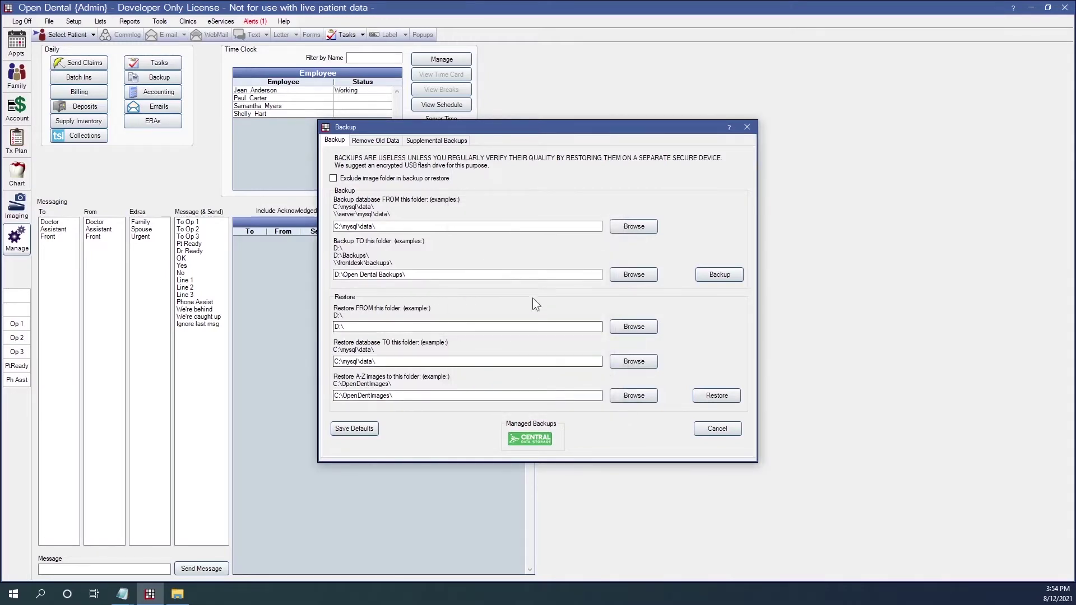
pyautogui.click(424, 226)
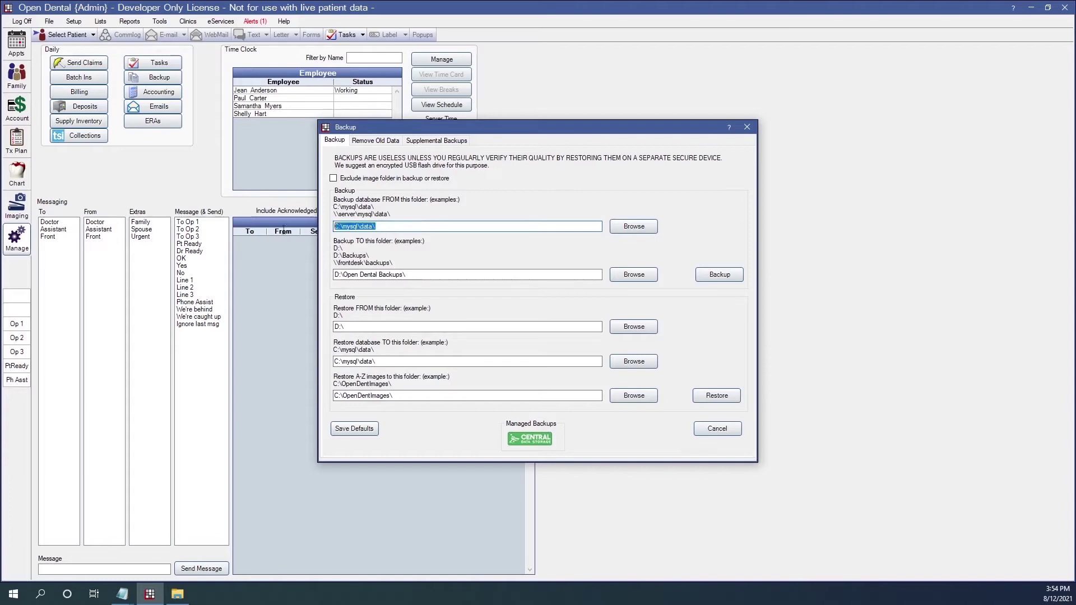
pyautogui.click(453, 274)
pyautogui.moveTo(453, 274); pyautogui.dragTo(332, 278)
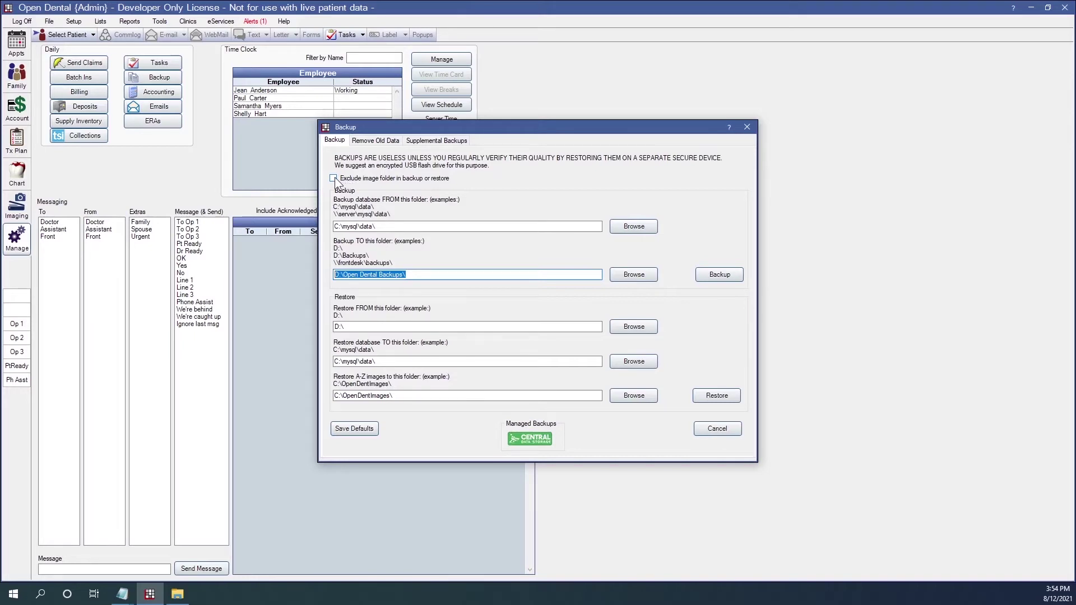
# Step: Keep the image folder included and run the backup from C:\mysql\data to D:\Open Dental Backups, acknowledging both completion messages
pyautogui.click(334, 179)
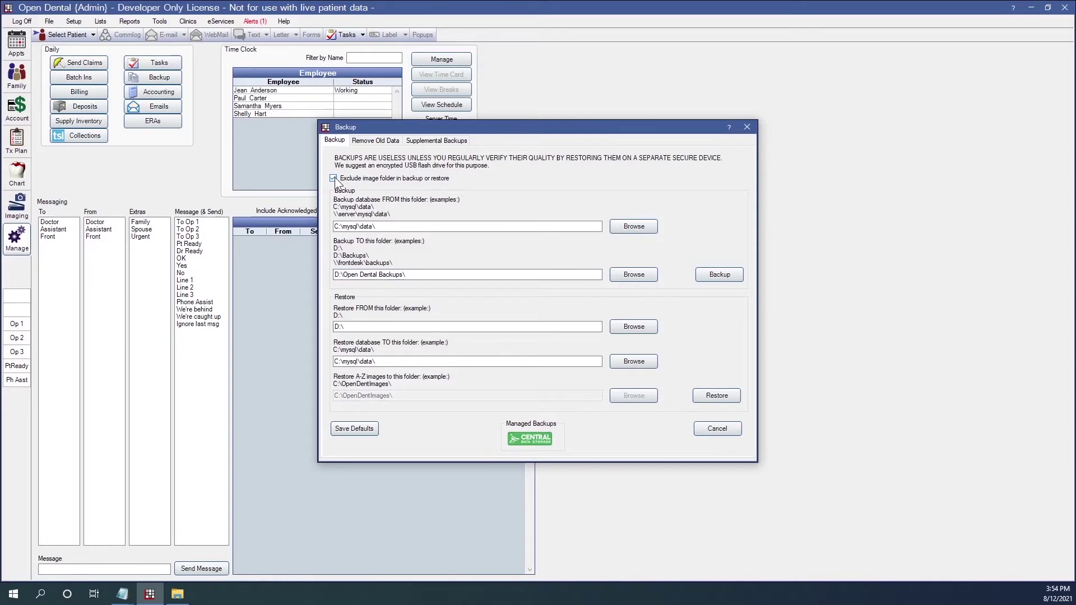
pyautogui.click(334, 179)
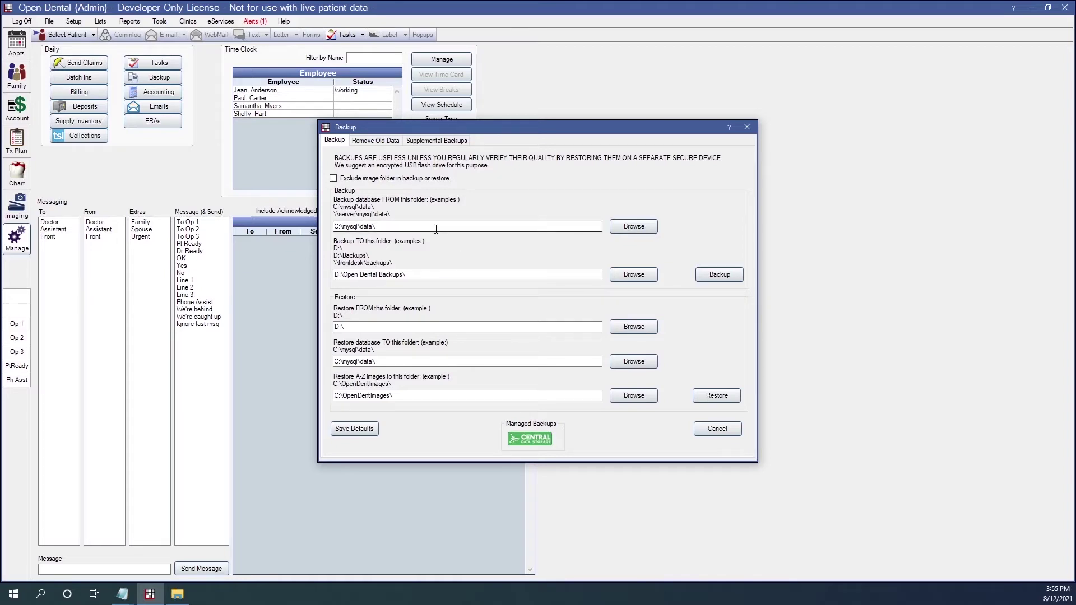
pyautogui.click(729, 276)
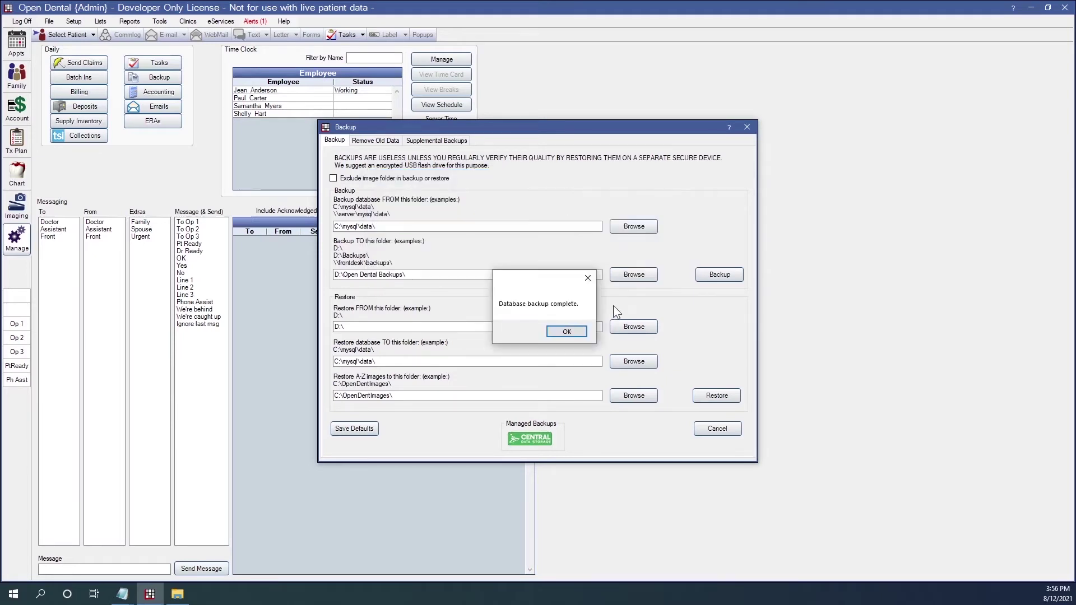
pyautogui.click(560, 331)
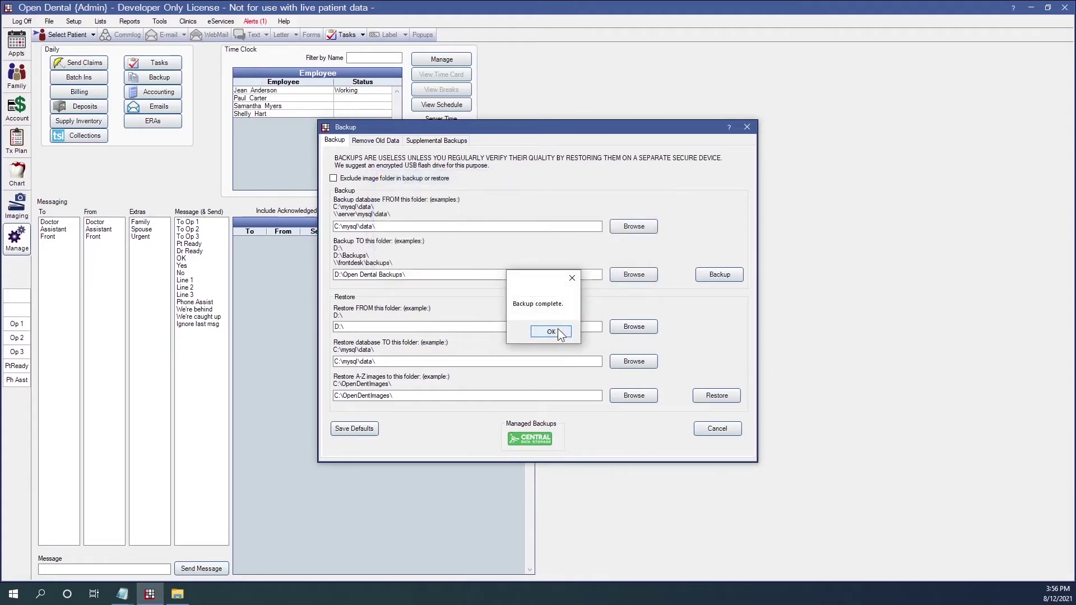
pyautogui.click(557, 331)
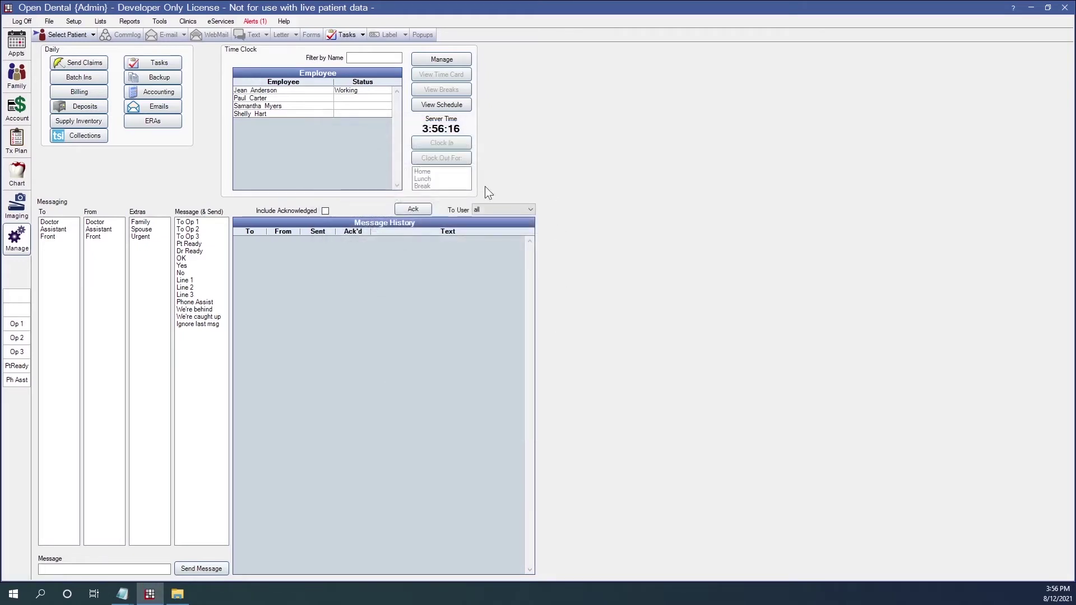
# Step: Close Open Dental, confirming the exit, and minimize the MySQL Server 5.5 folder window
pyautogui.click(1065, 8)
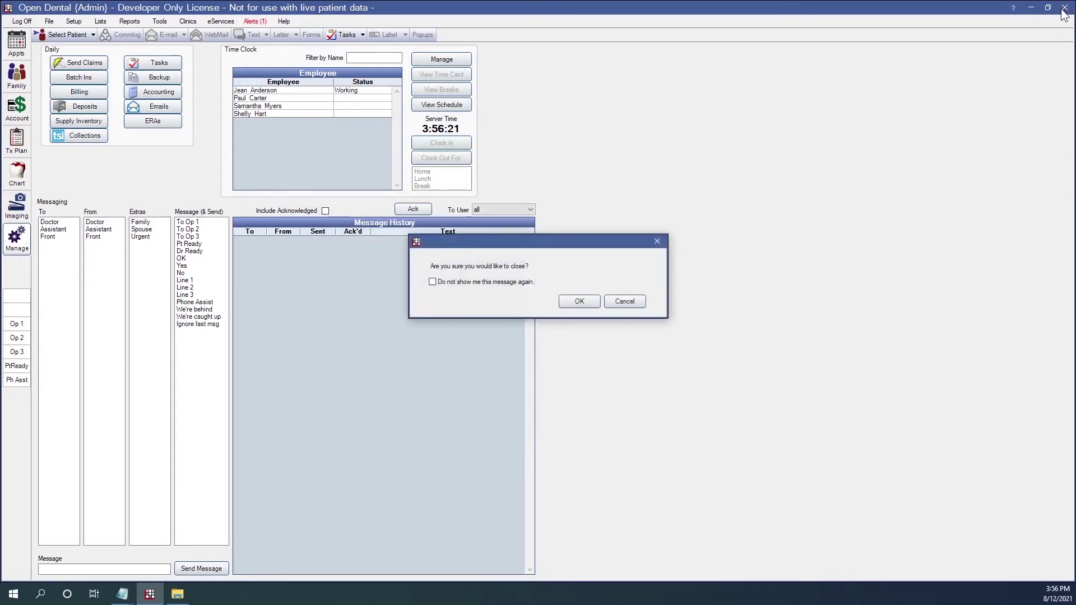
pyautogui.click(587, 302)
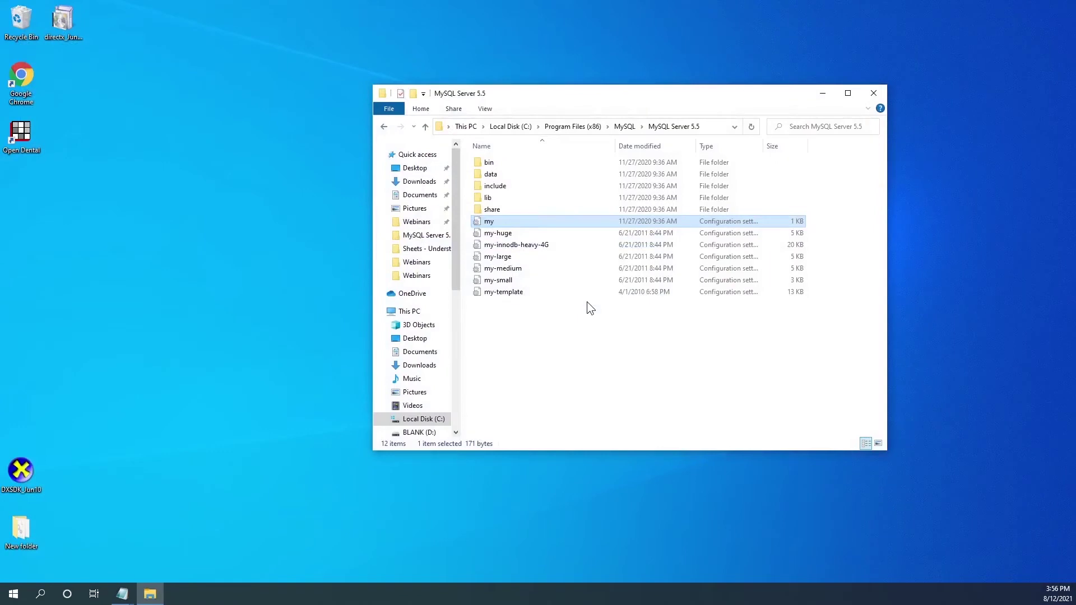
pyautogui.click(822, 93)
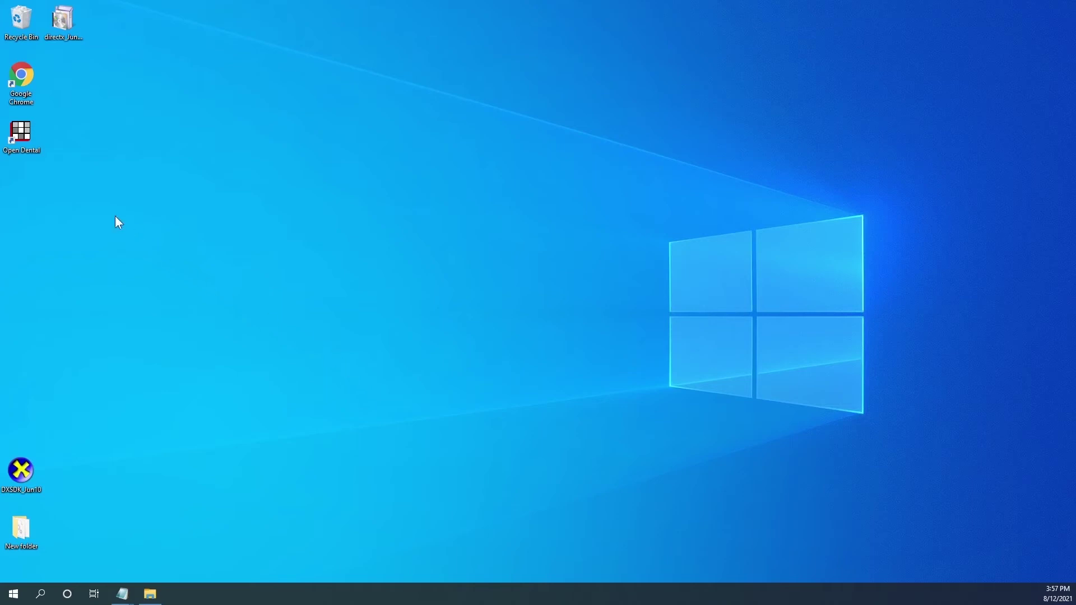
# Step: Relaunch Open Dental from the desktop and open the Backup window in the Manage module
pyautogui.doubleClick(28, 139)
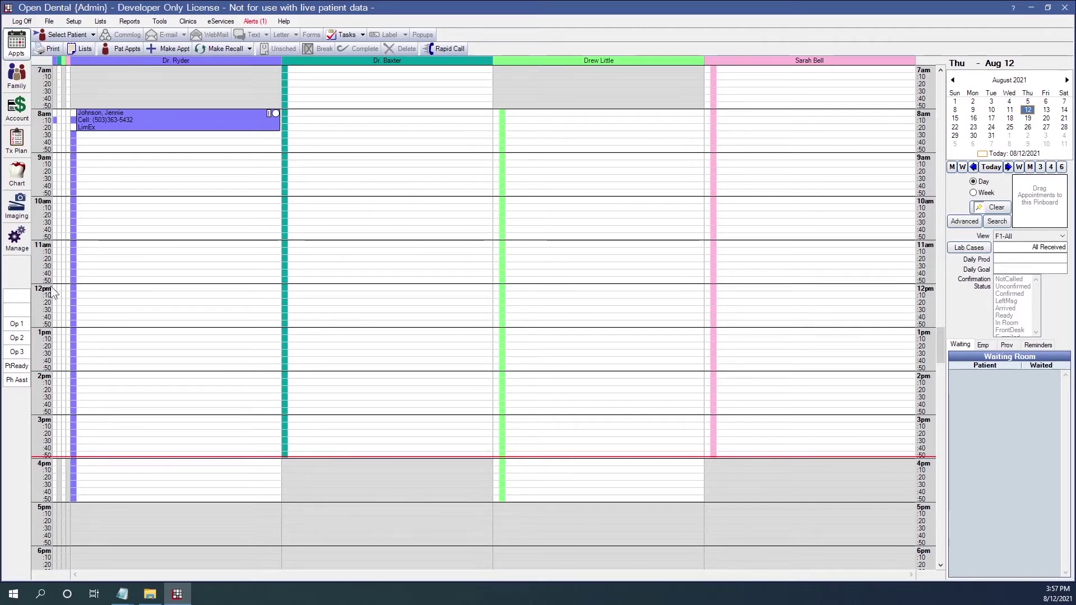
pyautogui.click(17, 238)
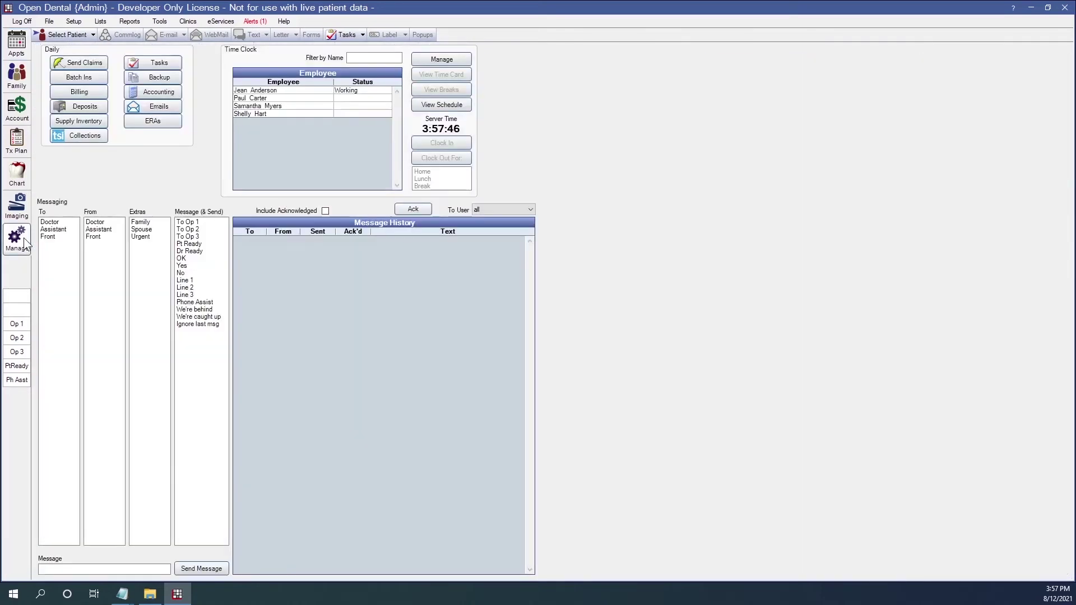
pyautogui.click(157, 78)
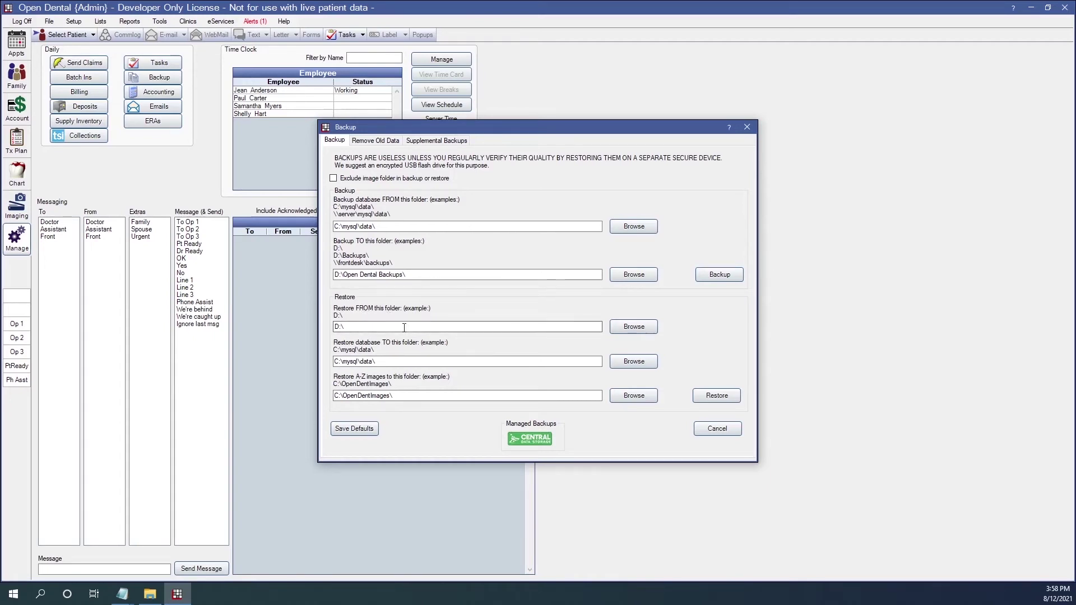
# Step: Set the restore source to the Open Dental Backups folder on drive D
pyautogui.moveTo(387, 327); pyautogui.dragTo(291, 339)
pyautogui.click(630, 321)
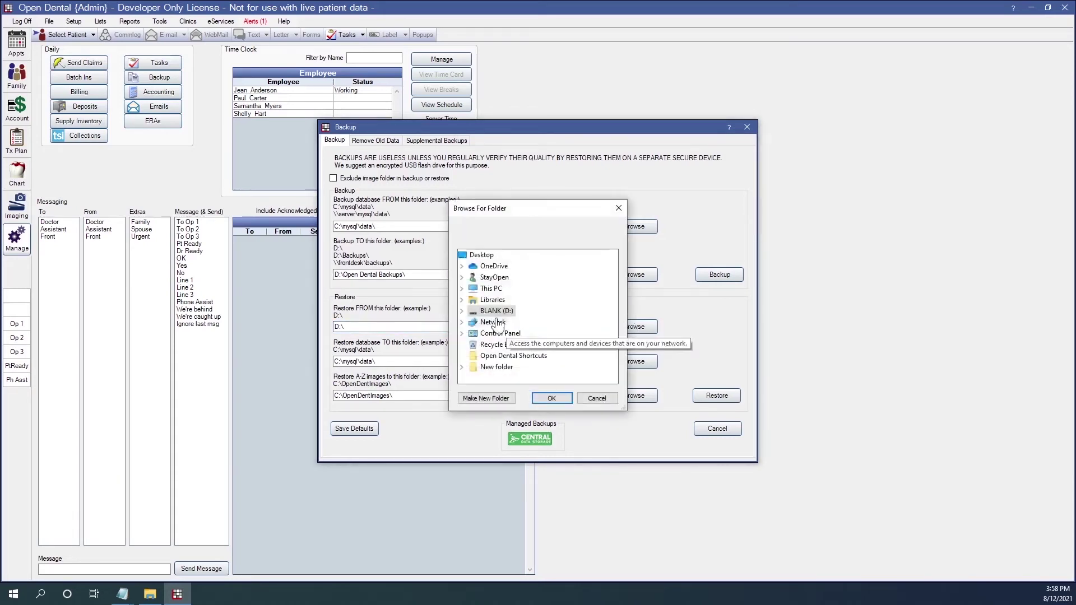
pyautogui.click(464, 310)
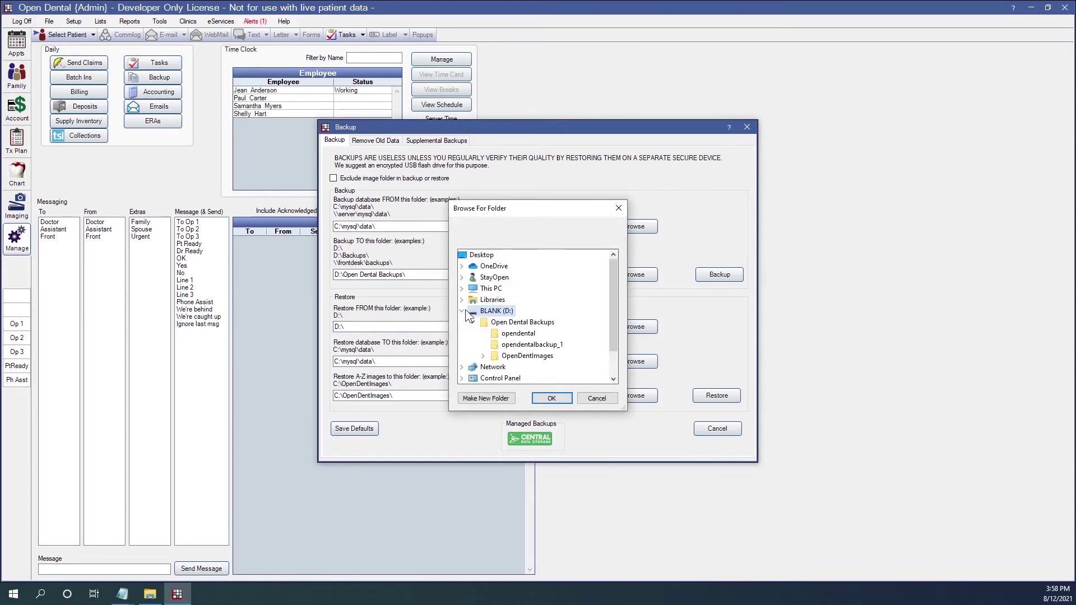
pyautogui.click(521, 323)
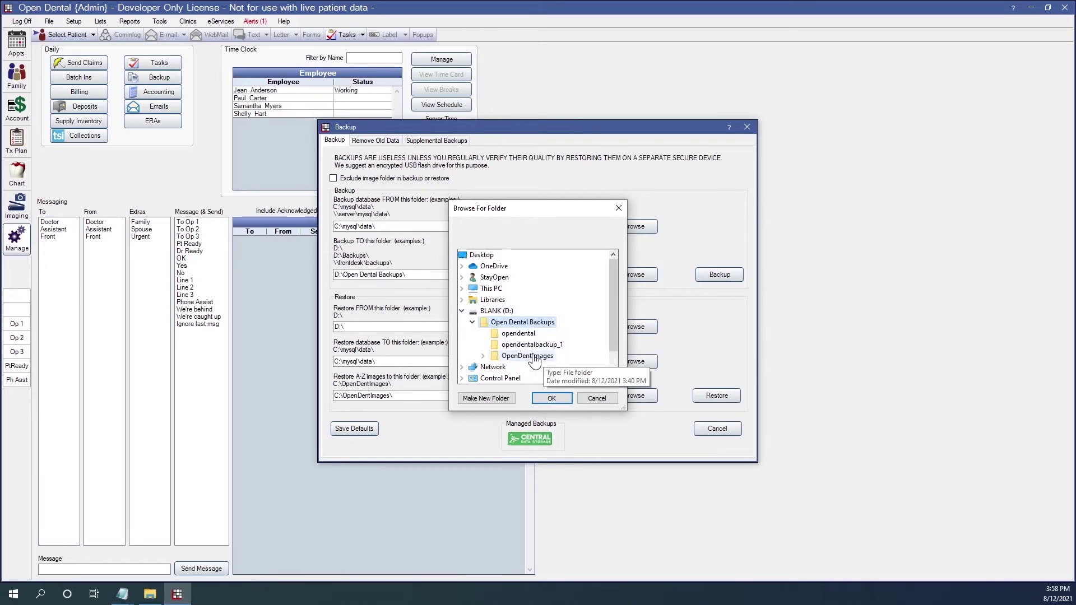
pyautogui.click(551, 398)
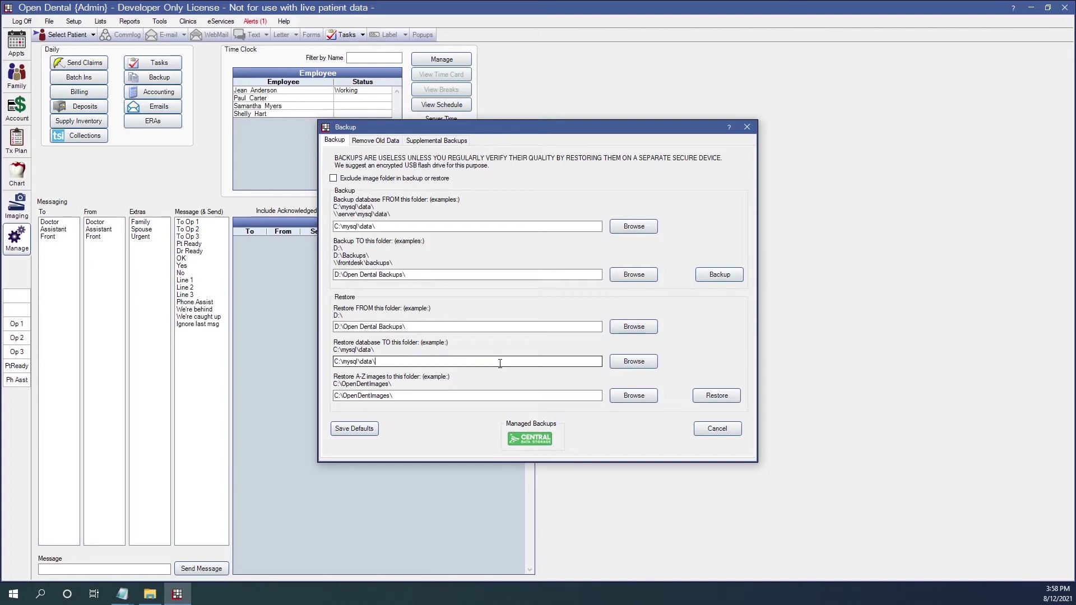
# Step: Check the database and A-Z images restore destinations, browsing the image folder locations without changing the path
pyautogui.moveTo(500, 364); pyautogui.dragTo(313, 366)
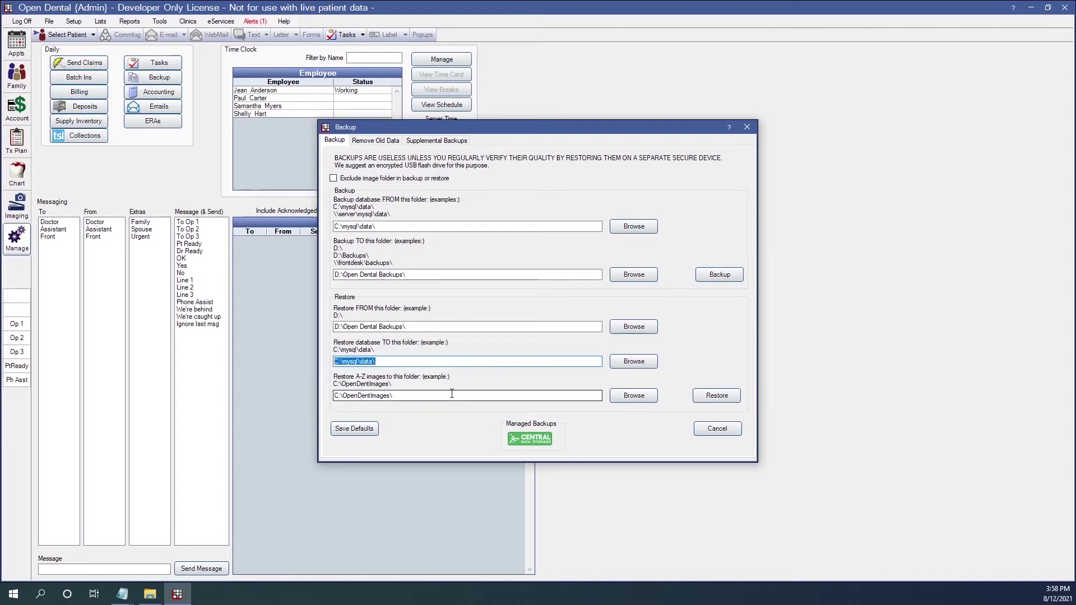
pyautogui.moveTo(428, 396); pyautogui.dragTo(328, 400)
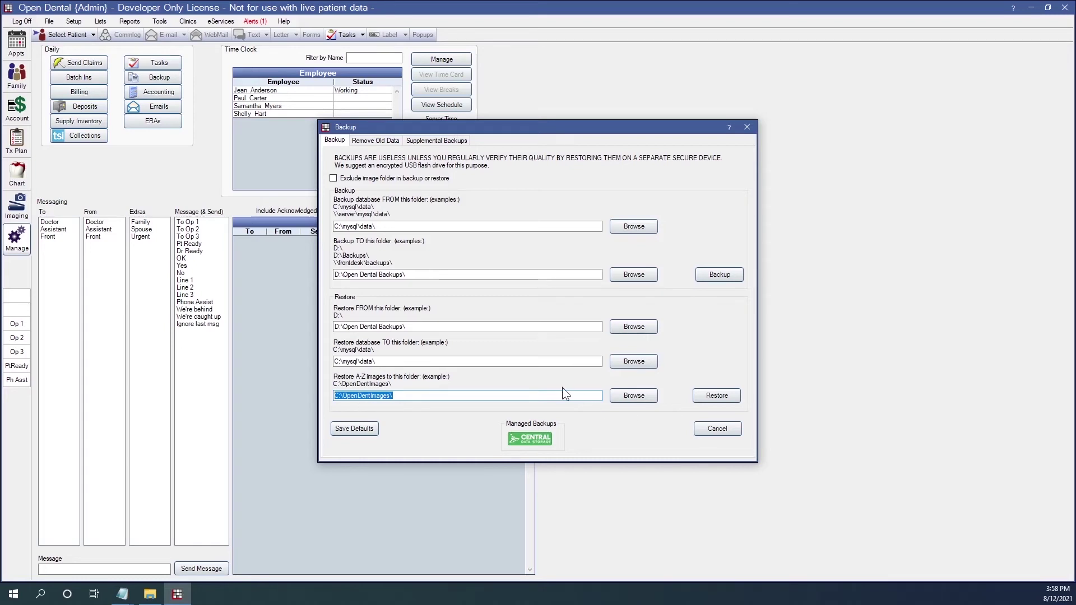
pyautogui.click(630, 396)
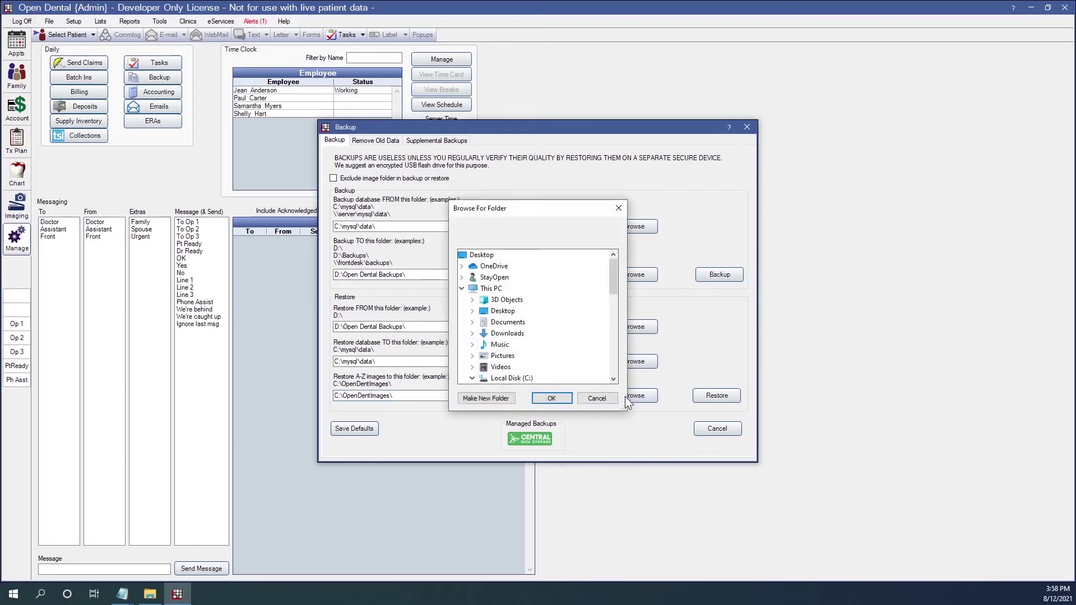
pyautogui.scroll(-10, 561, 318)
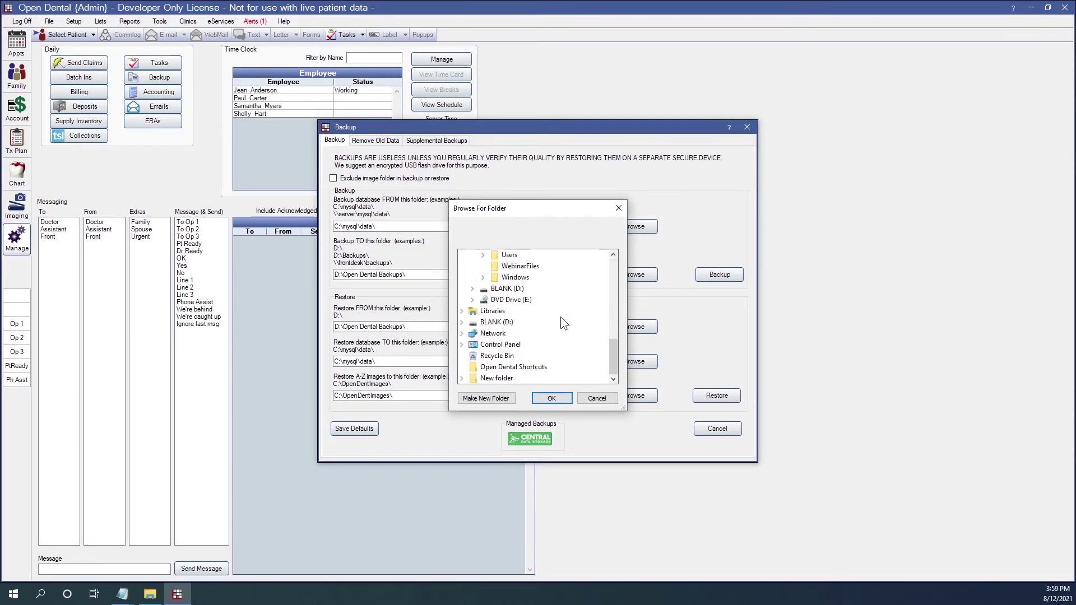
pyautogui.click(597, 397)
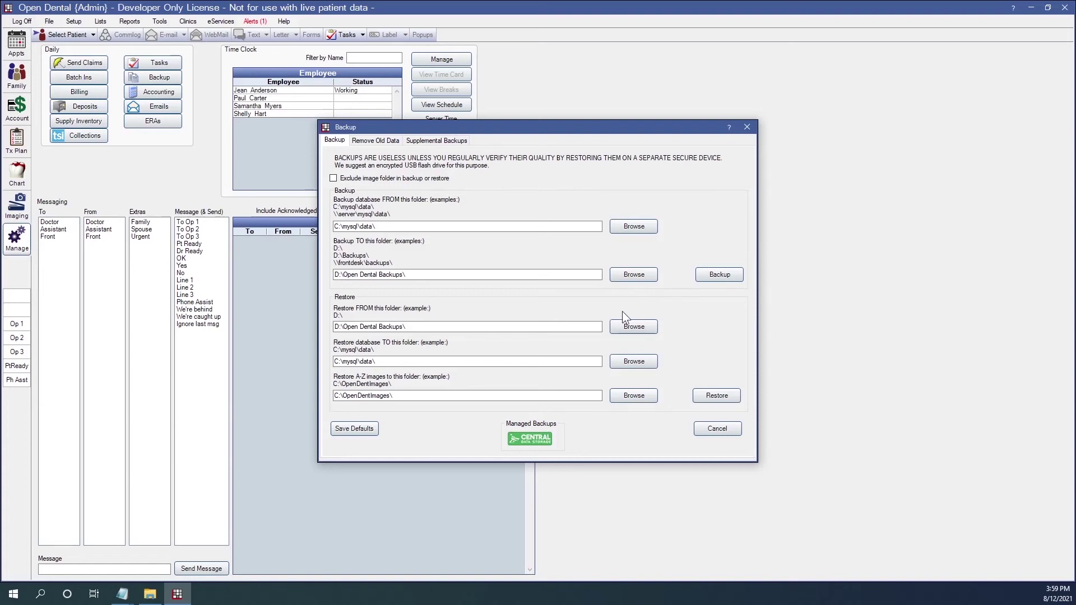
# Step: Restore the database to C:\mysql\data\ and the images to C:\OpenDentImages\, confirming the backup date and acknowledging the completion messages
pyautogui.click(723, 395)
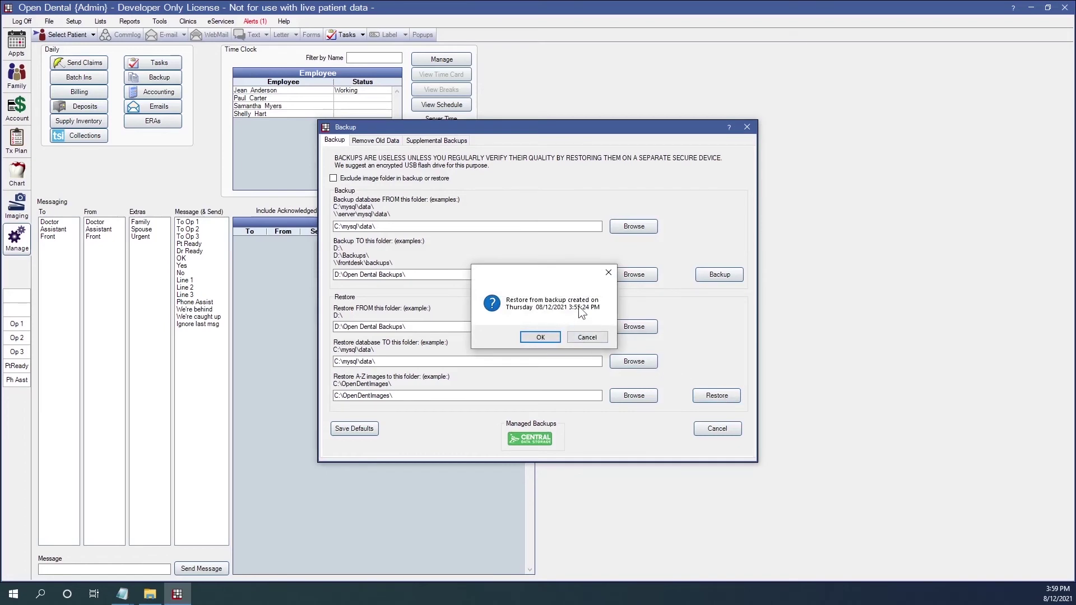
pyautogui.click(540, 337)
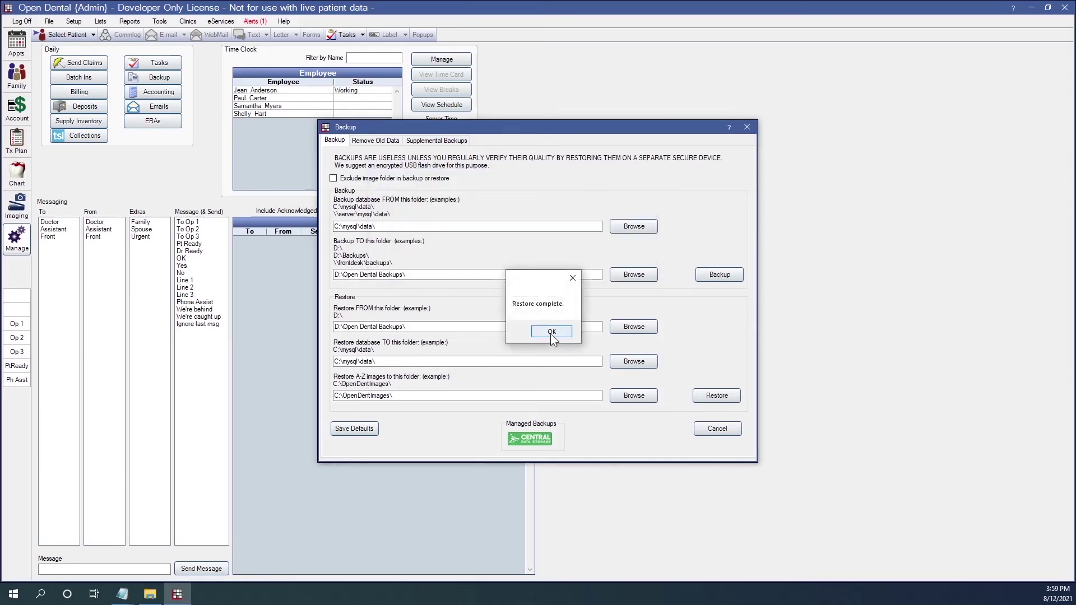
pyautogui.click(552, 334)
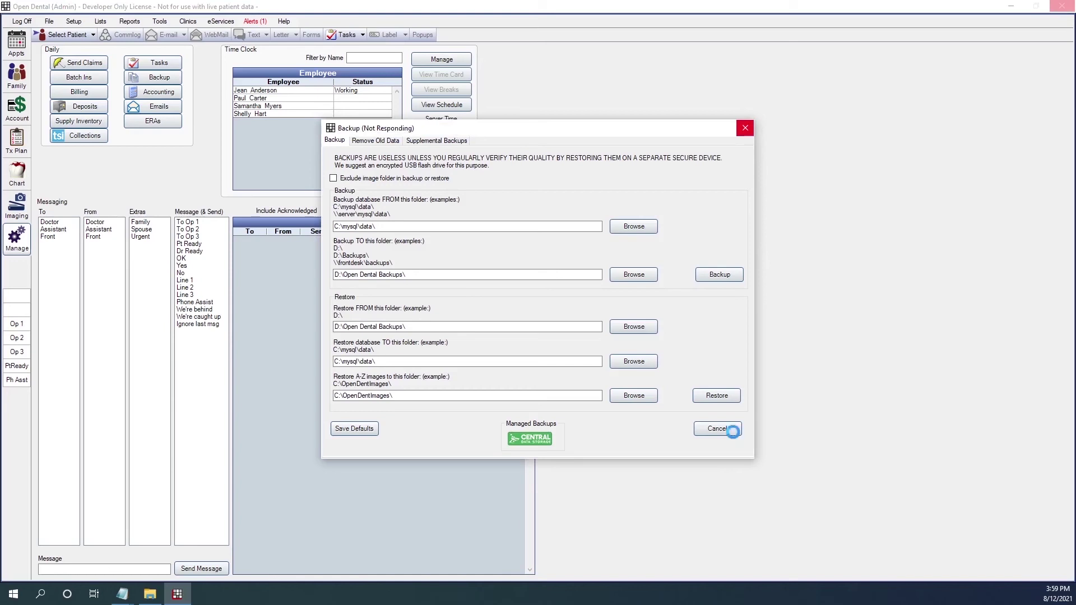
pyautogui.click(547, 332)
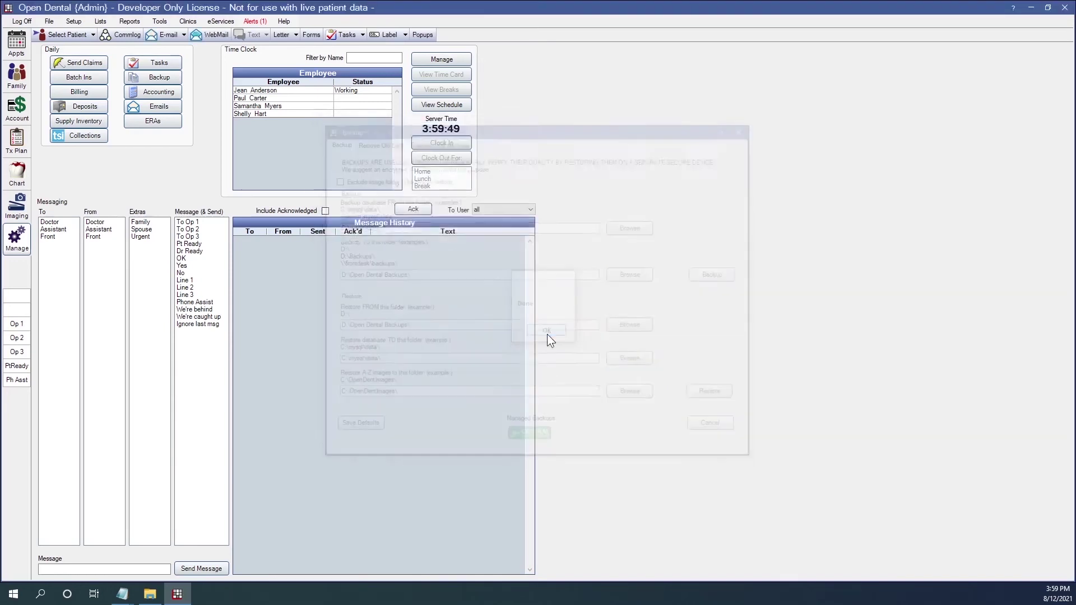
# Step: Restart Open Dental, confirming the exit, and maximize its window on the main display
pyautogui.click(1065, 7)
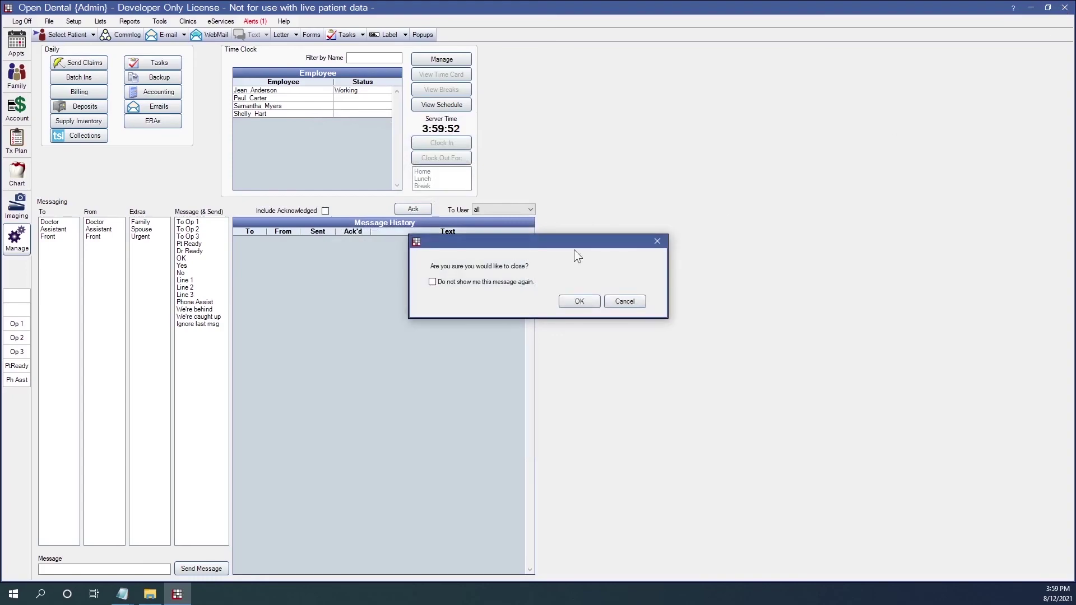
pyautogui.click(586, 305)
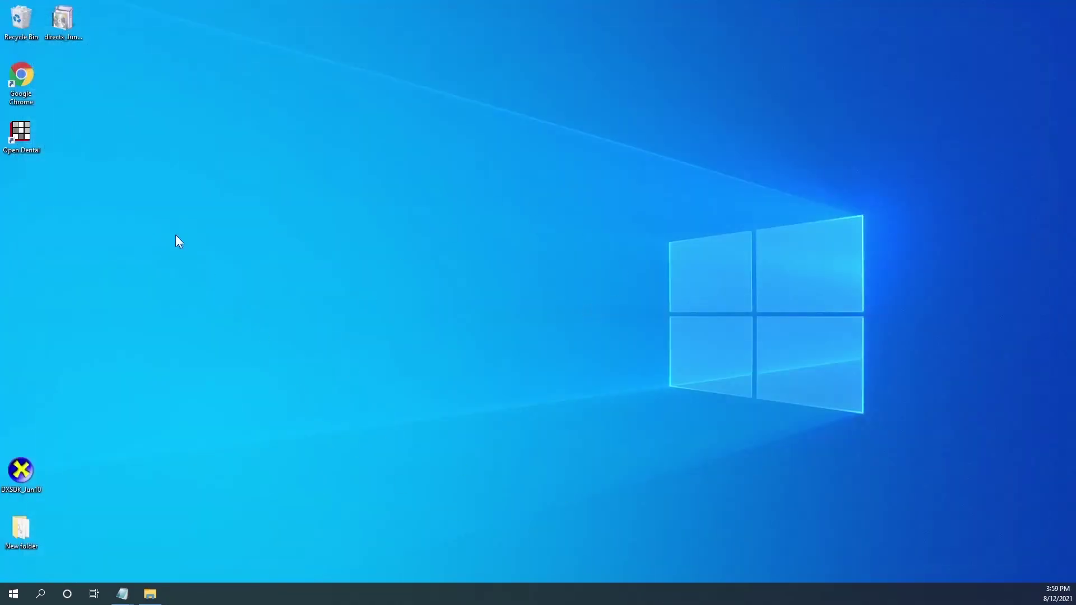
pyautogui.rightClick(31, 133)
pyautogui.click(83, 199)
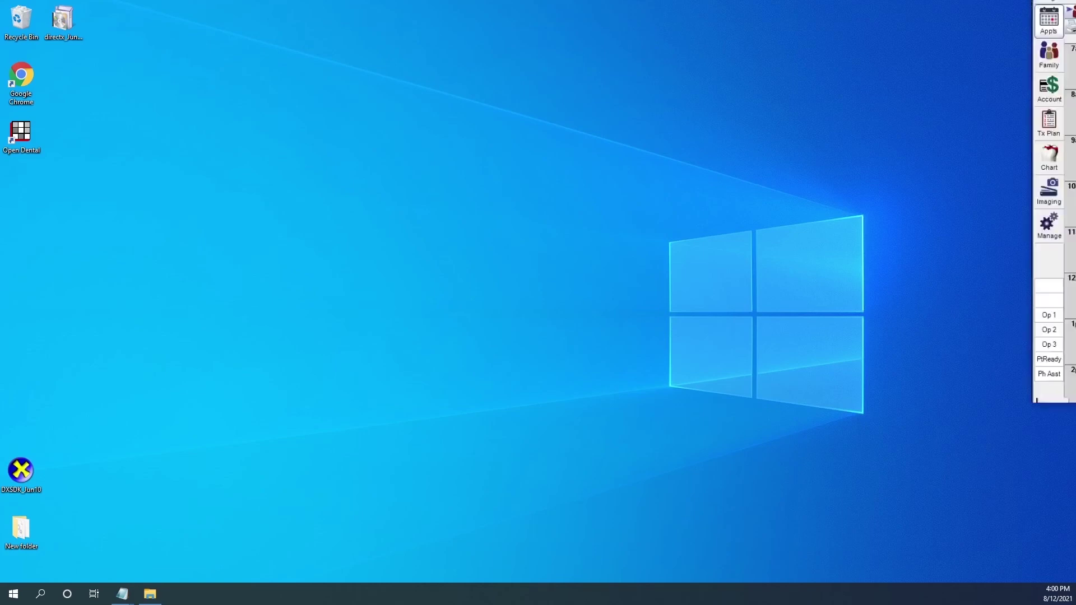
pyautogui.moveTo(1075, 120); pyautogui.dragTo(614, 1)
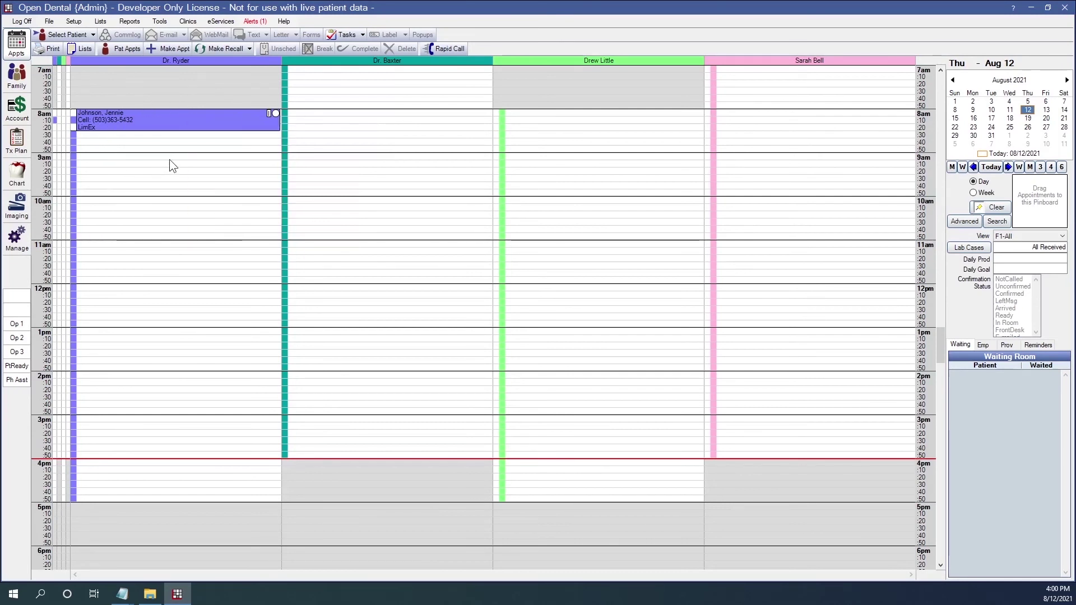
# Step: Check the restored appointment schedule and open the Manage module
pyautogui.moveTo(163, 124)
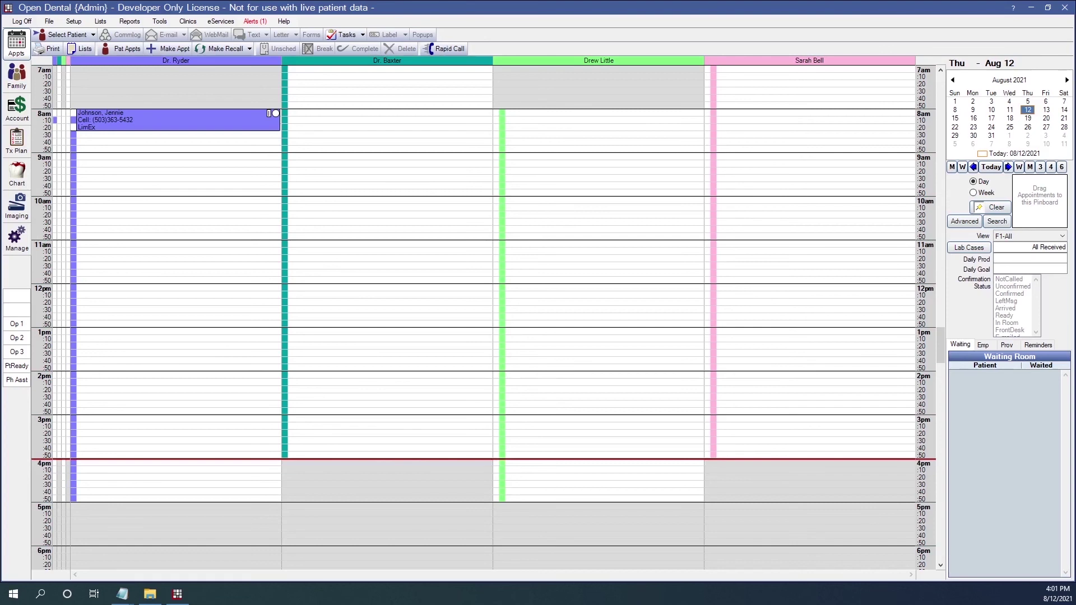
pyautogui.click(27, 237)
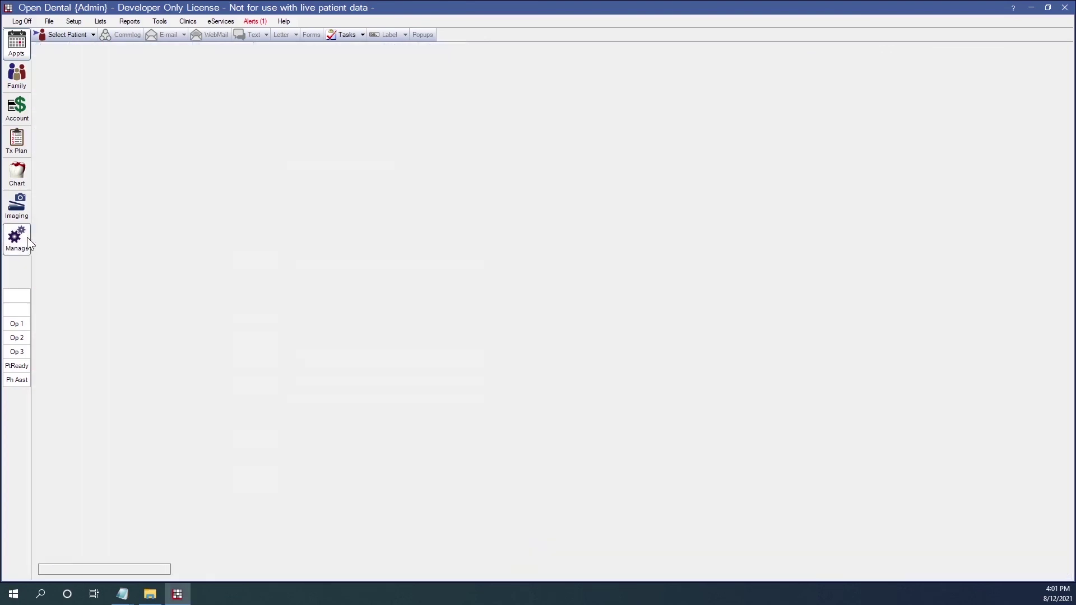